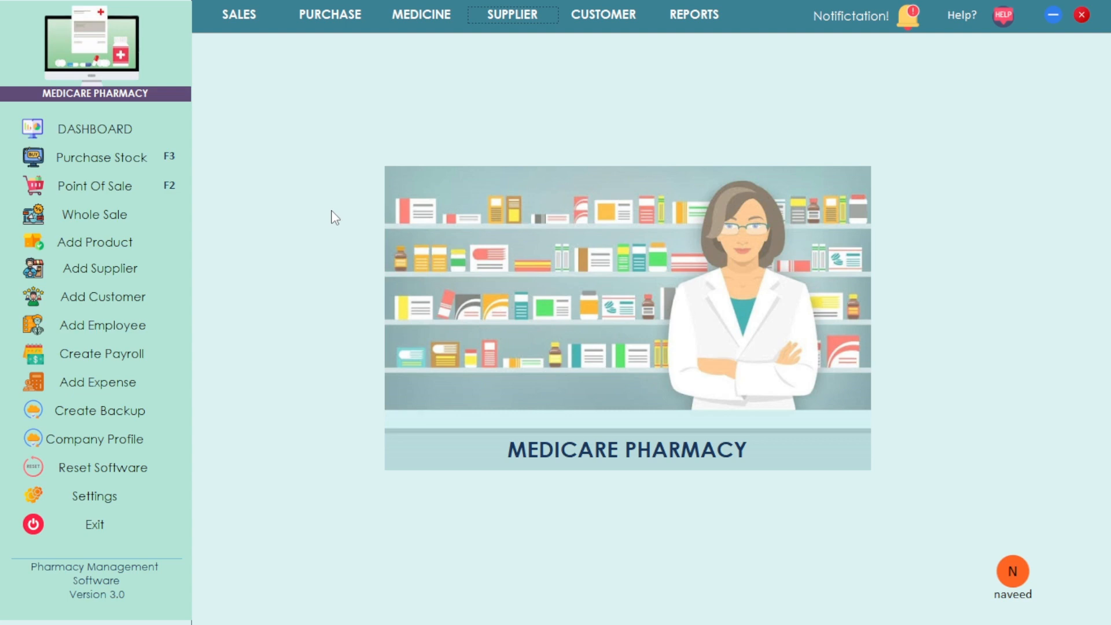
key(F2)
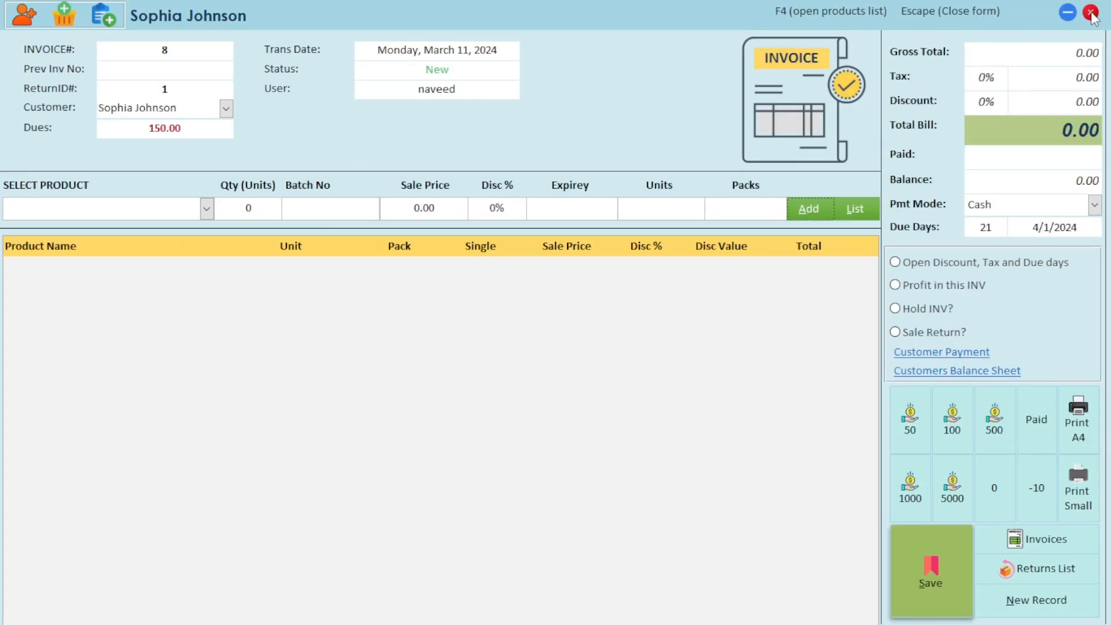
click(1092, 14)
click(242, 10)
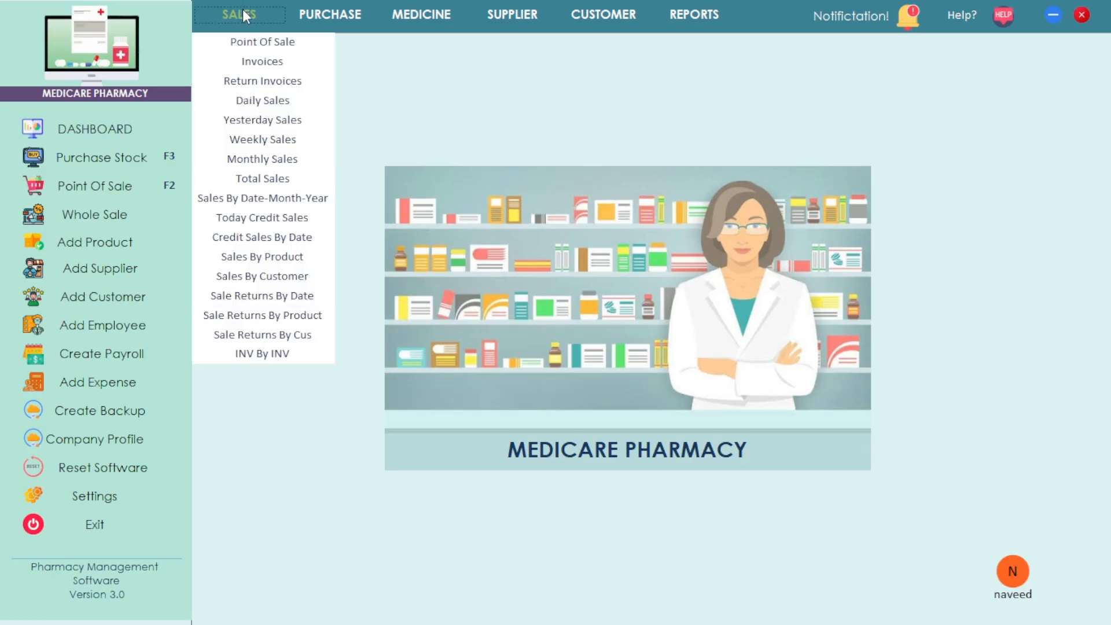
click(266, 46)
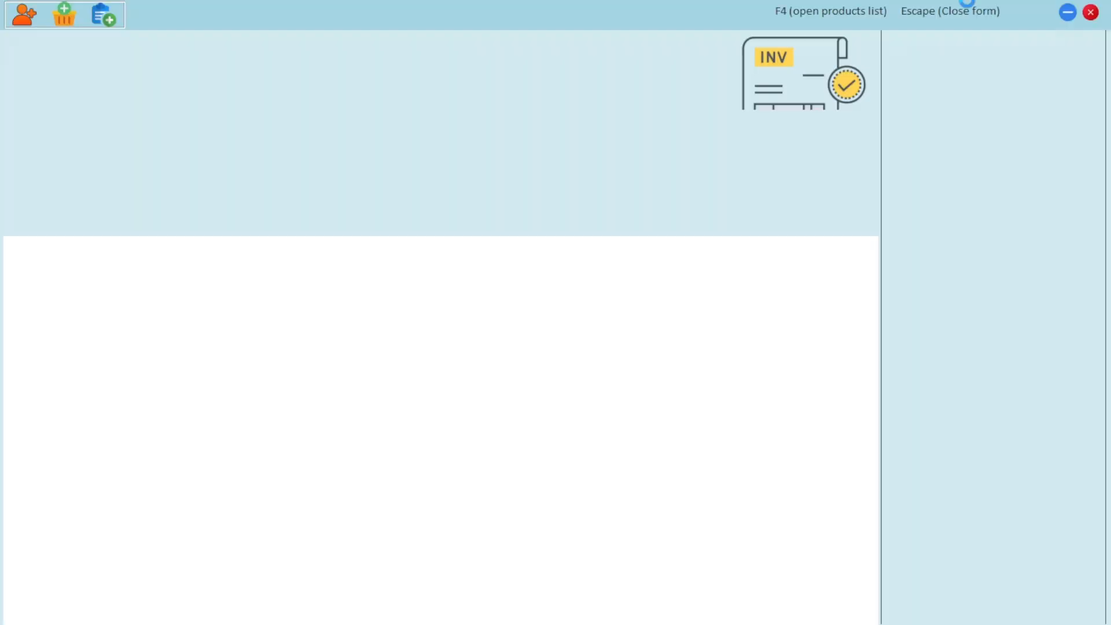
click(1092, 11)
click(245, 41)
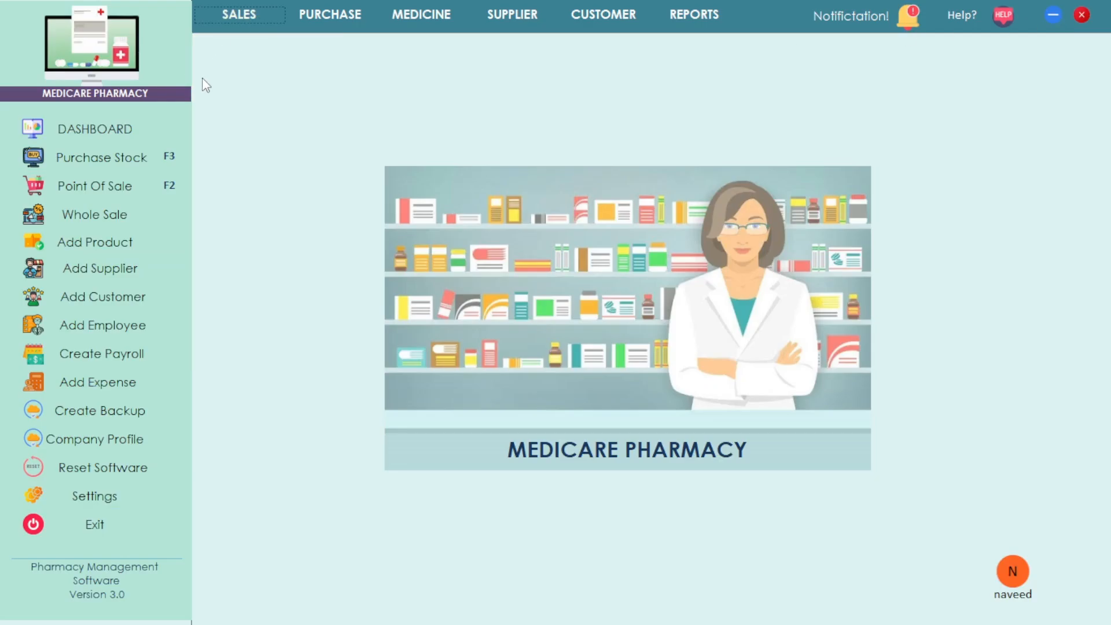
- Open the point of sale form and choose the customer for the new invoice
click(133, 183)
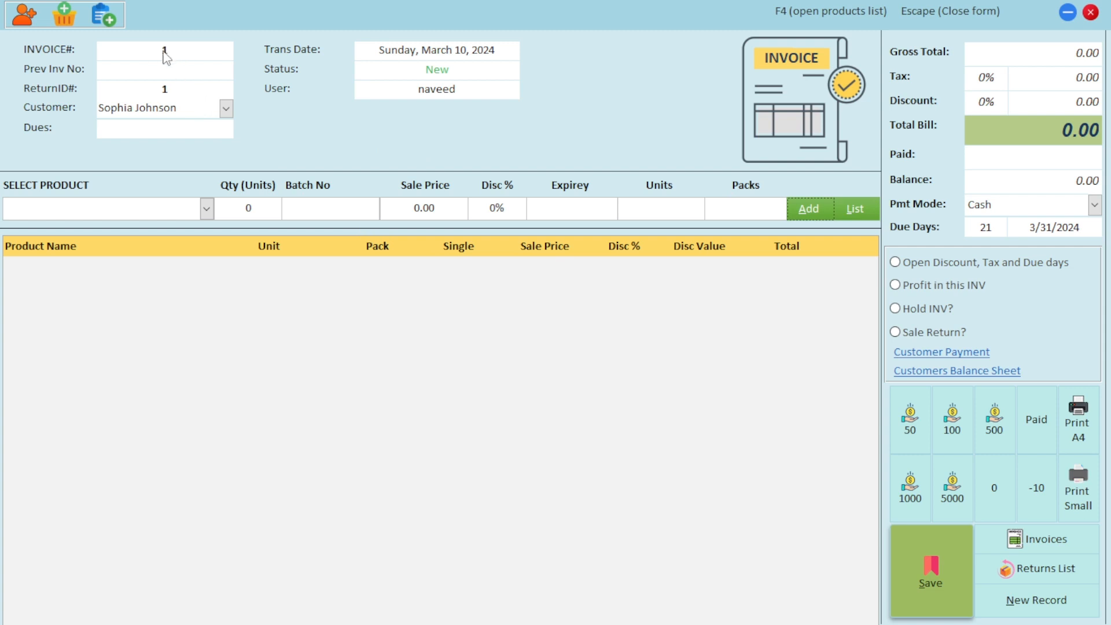
click(226, 108)
click(200, 142)
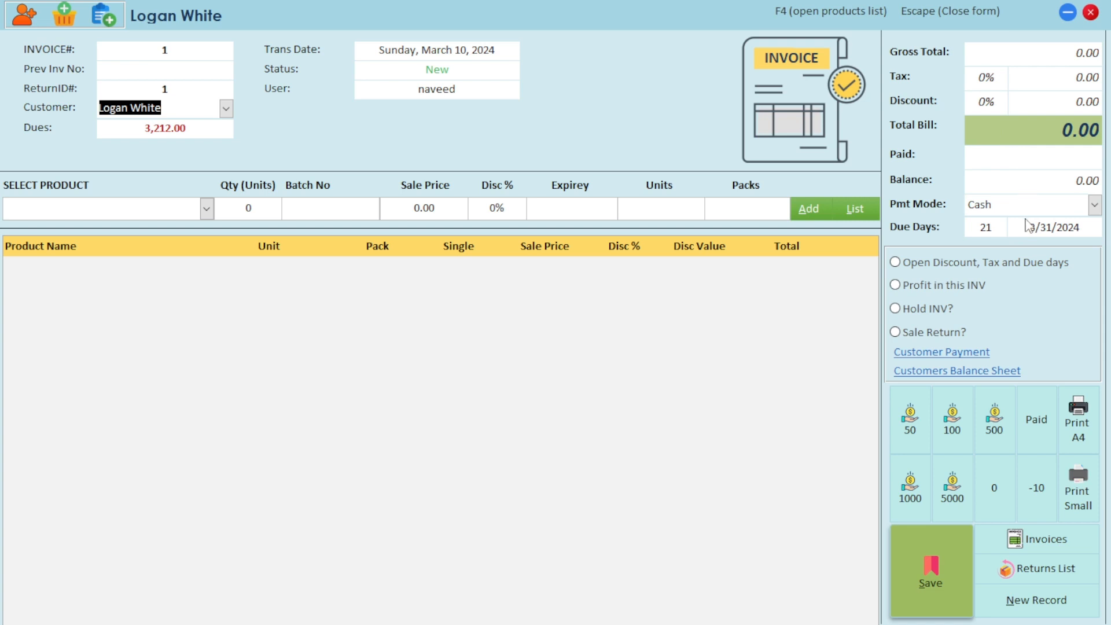
- Toggle Open Discount, Tax and Due days on and off, leaving the invoice's tax, discount and due days locked
drag(993, 226, 978, 227)
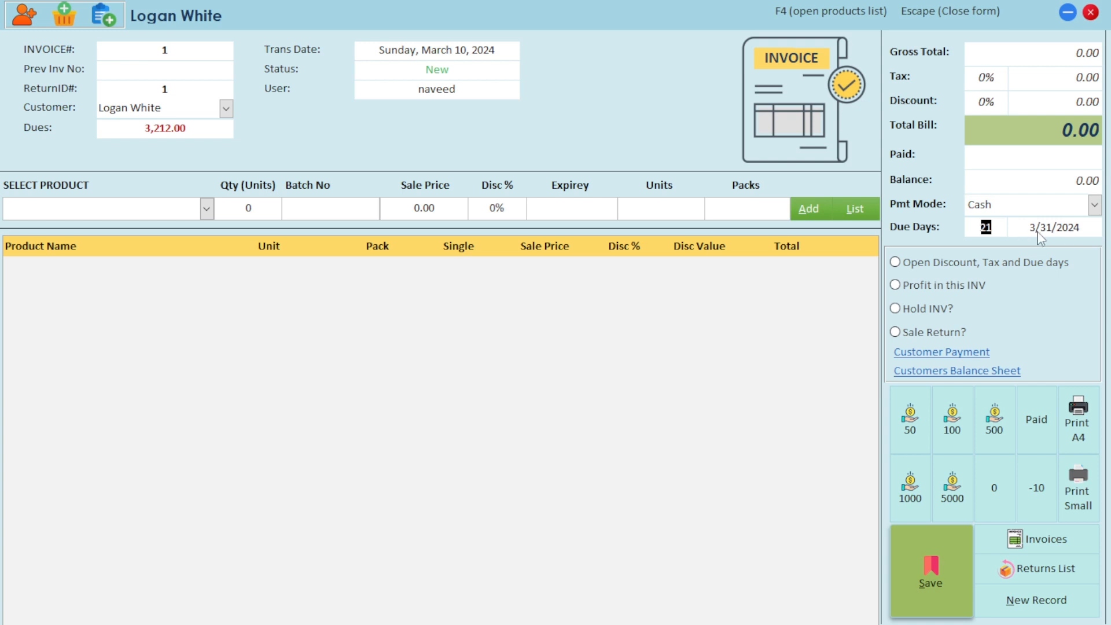
click(929, 267)
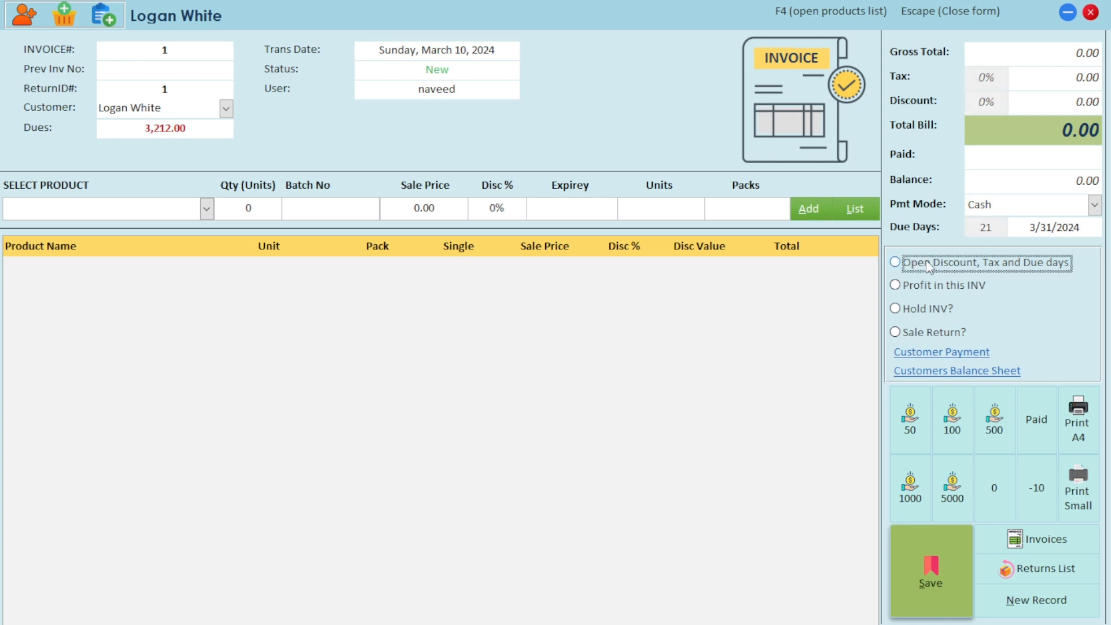
click(941, 267)
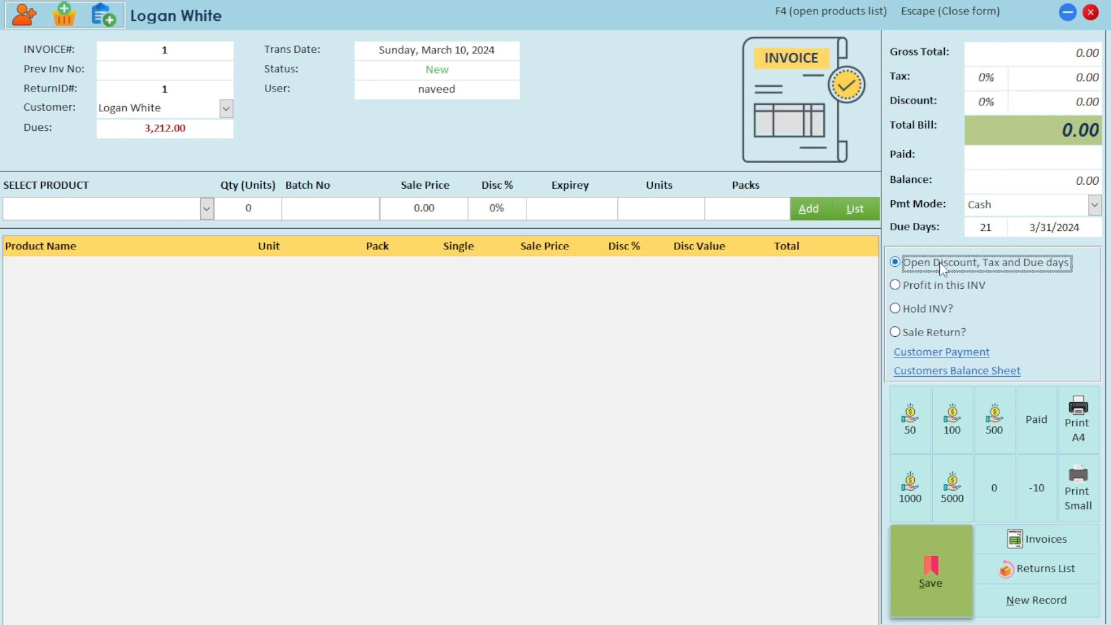
click(941, 267)
click(937, 268)
click(937, 267)
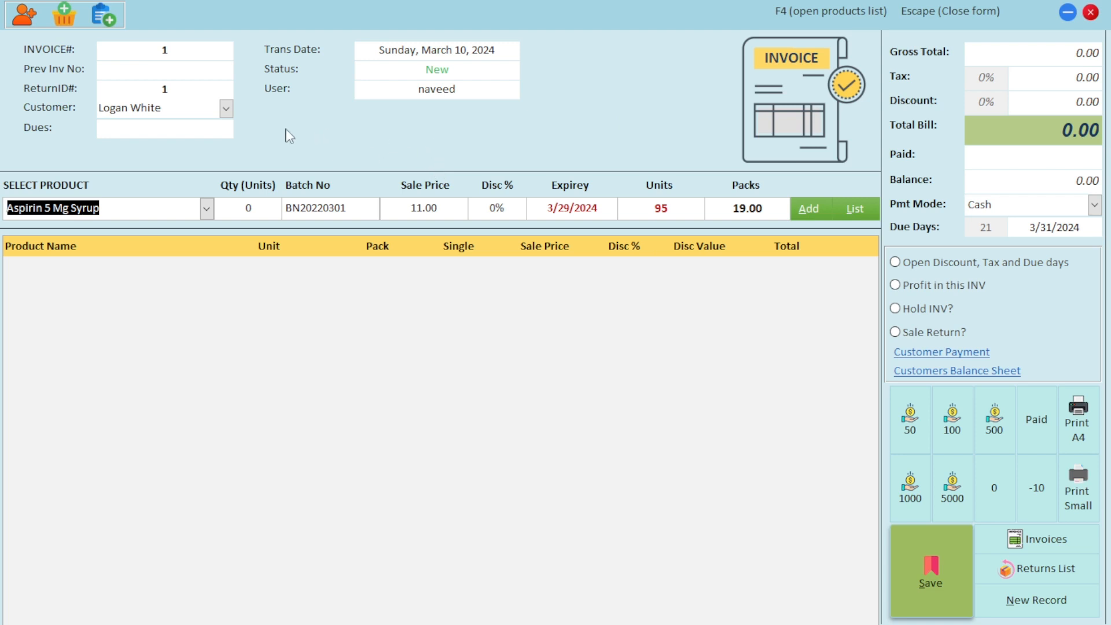
- Choose the customer on the invoice again and check the customer's outstanding dues
click(226, 108)
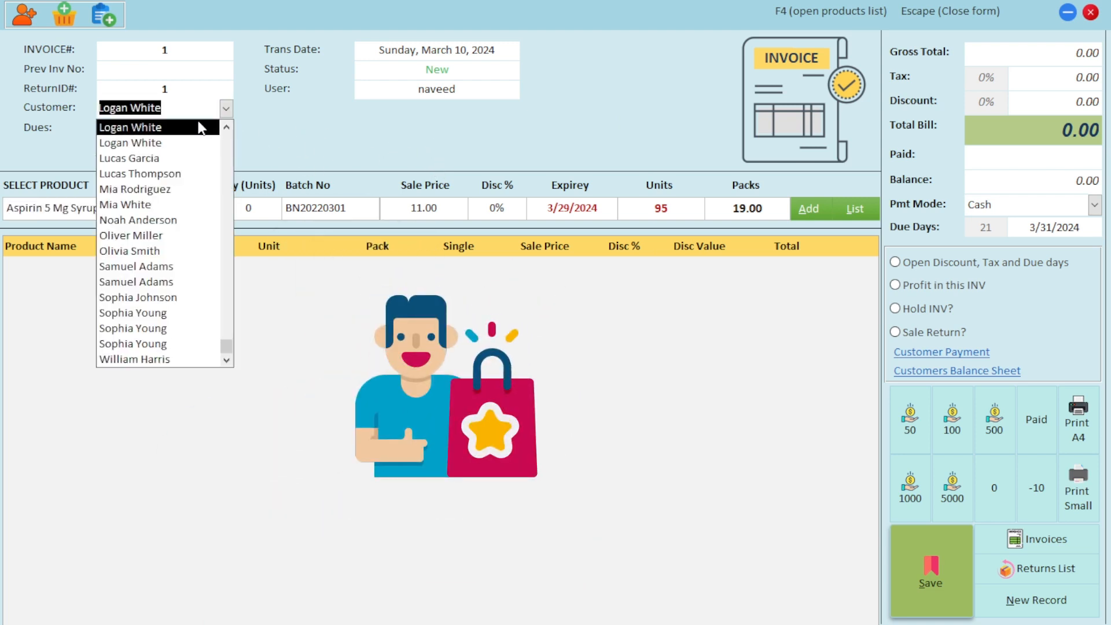
click(159, 132)
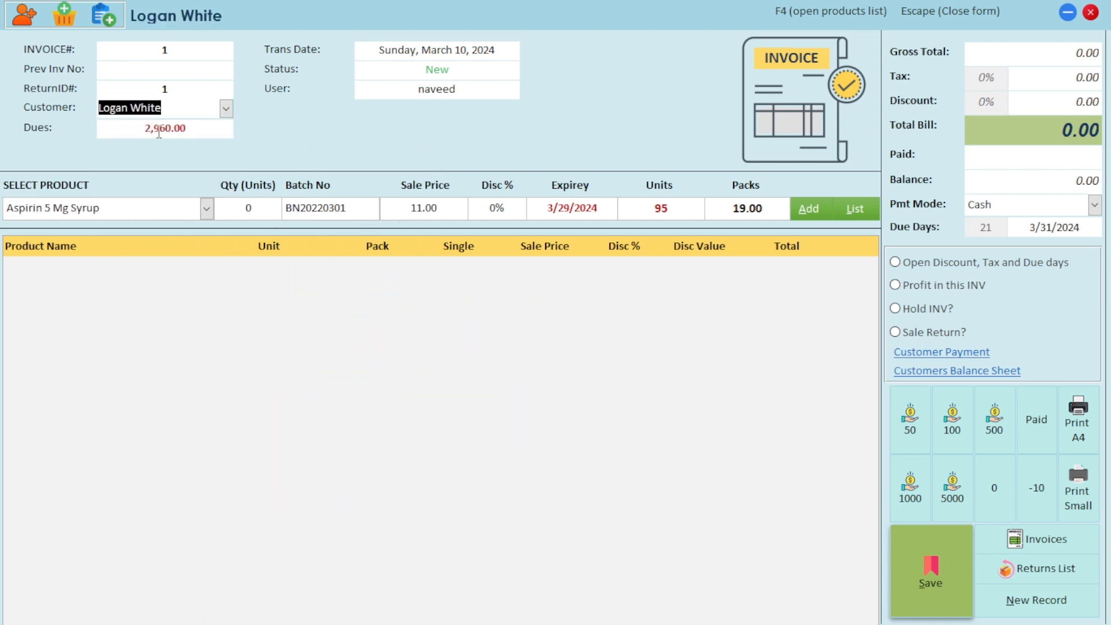
click(185, 129)
drag(184, 129, 132, 127)
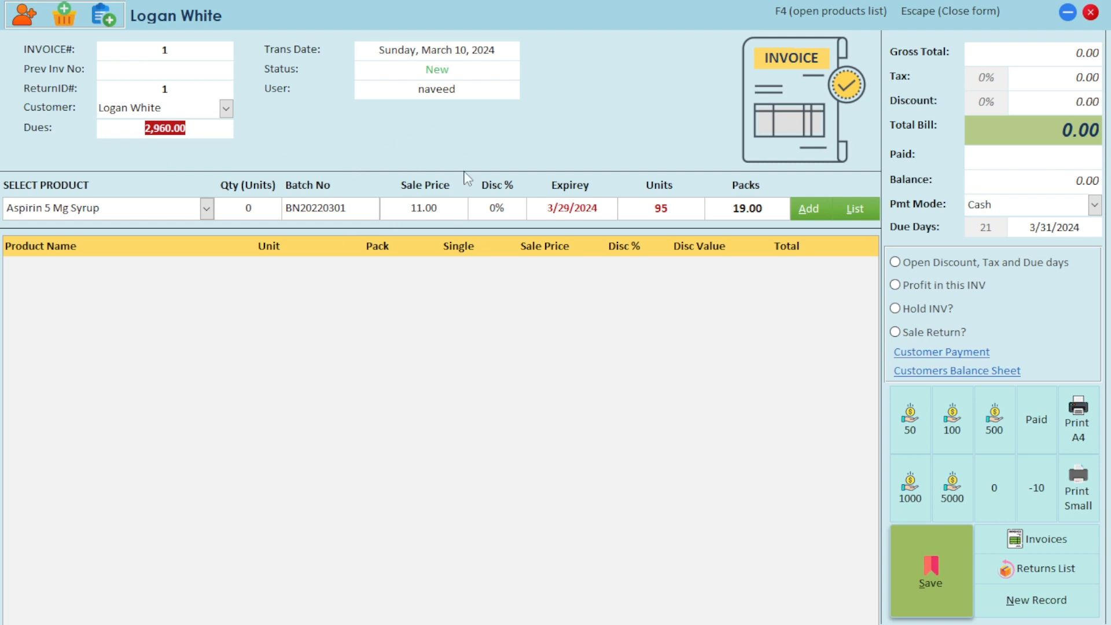
- Add 2 units of Amoxicillin 20 Mg Syrup with a 5% discount to the invoice
click(206, 206)
scroll(87, 260, up, 1)
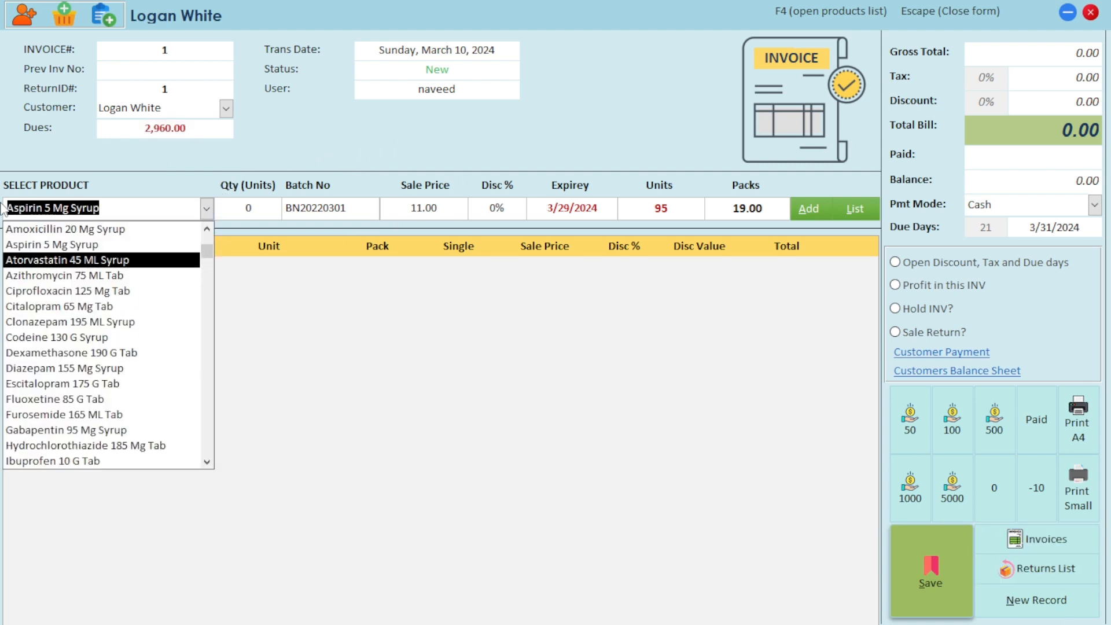
click(145, 229)
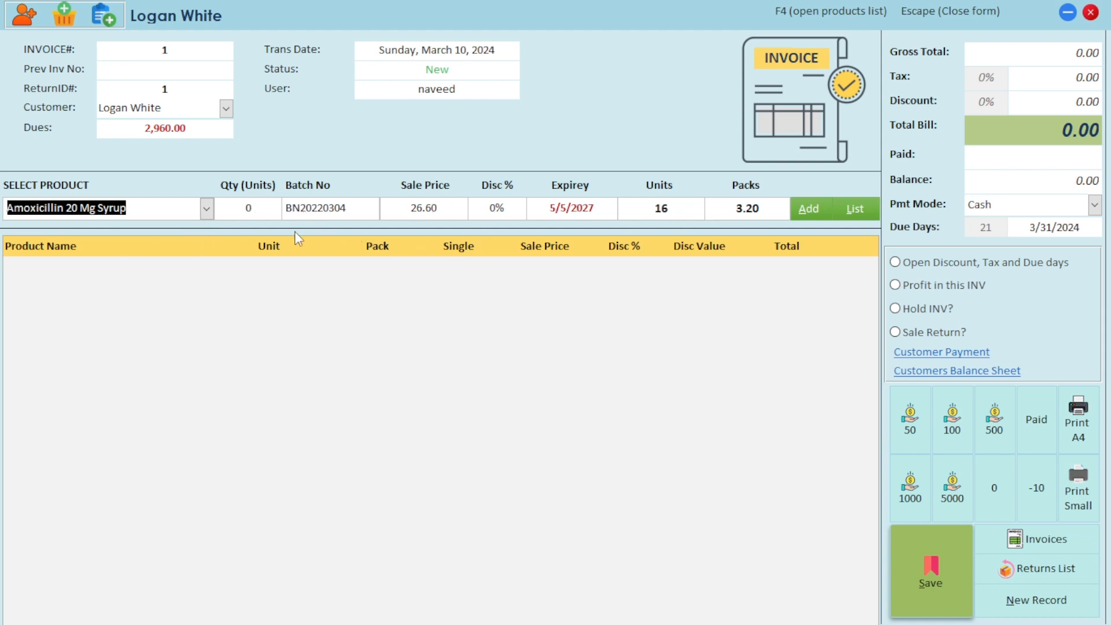
click(262, 206)
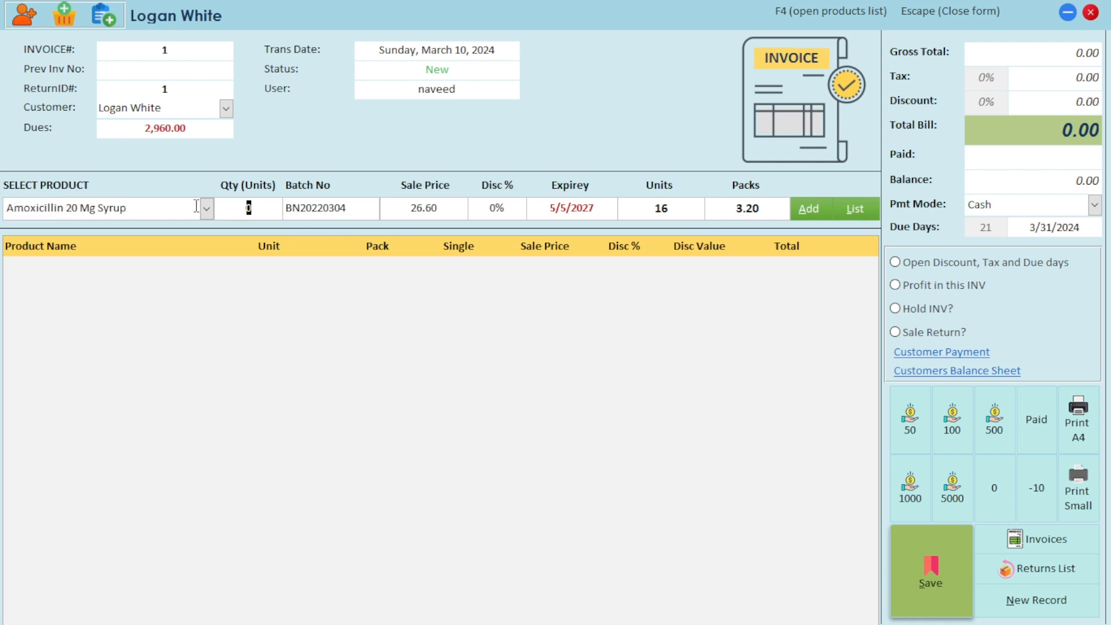
text(2)
drag(504, 209, 465, 208)
text(5)
click(811, 214)
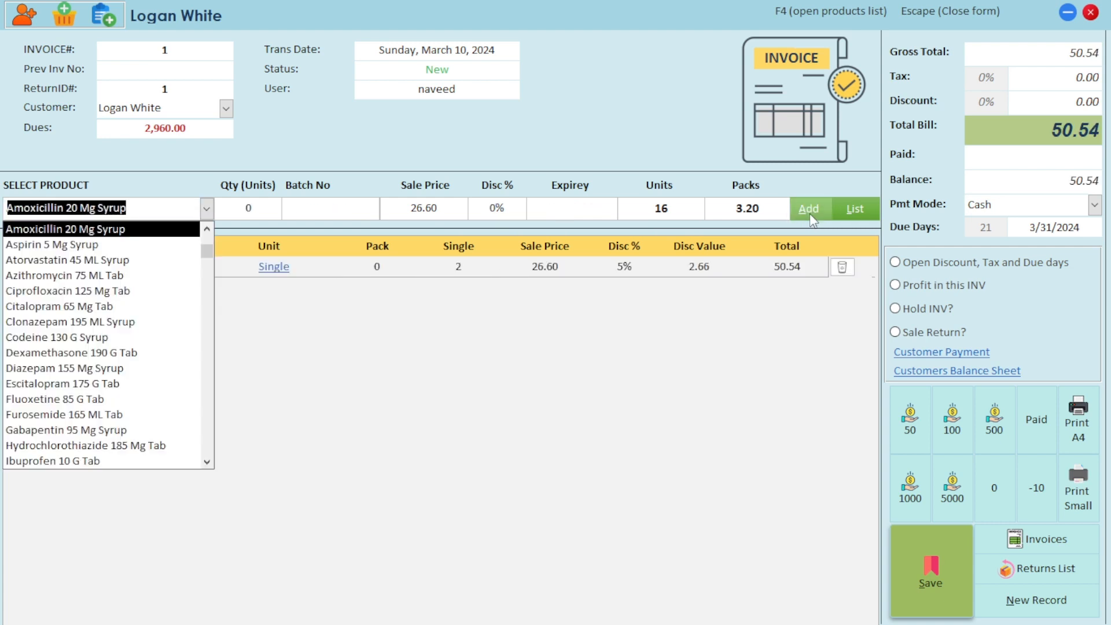
click(475, 322)
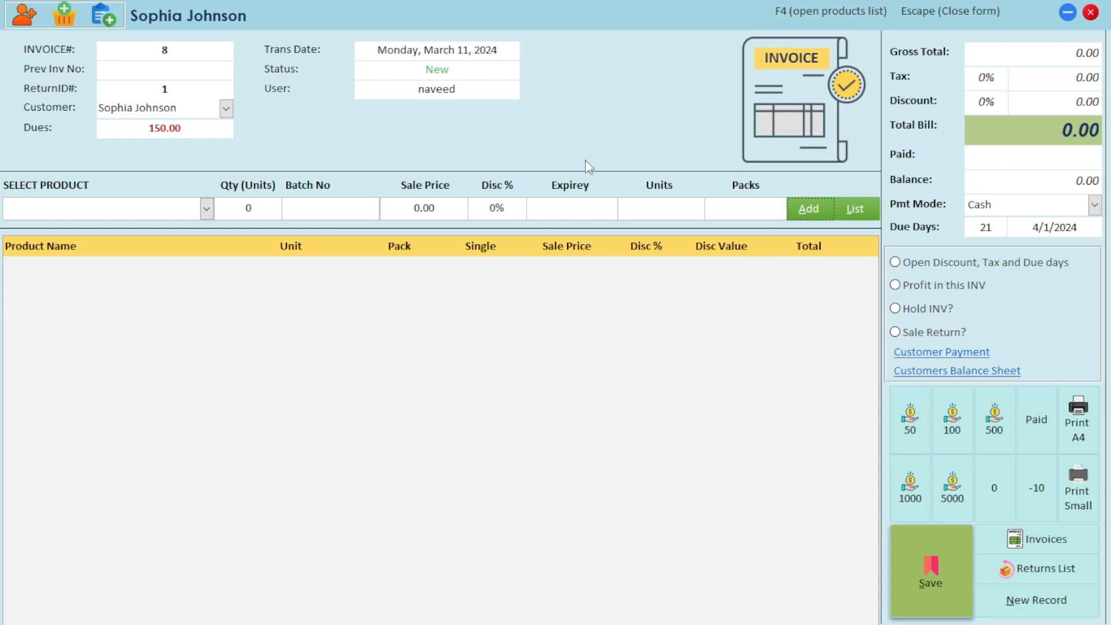
- Open the sale products list and look through the medicines with their prices and stock quantities
click(868, 214)
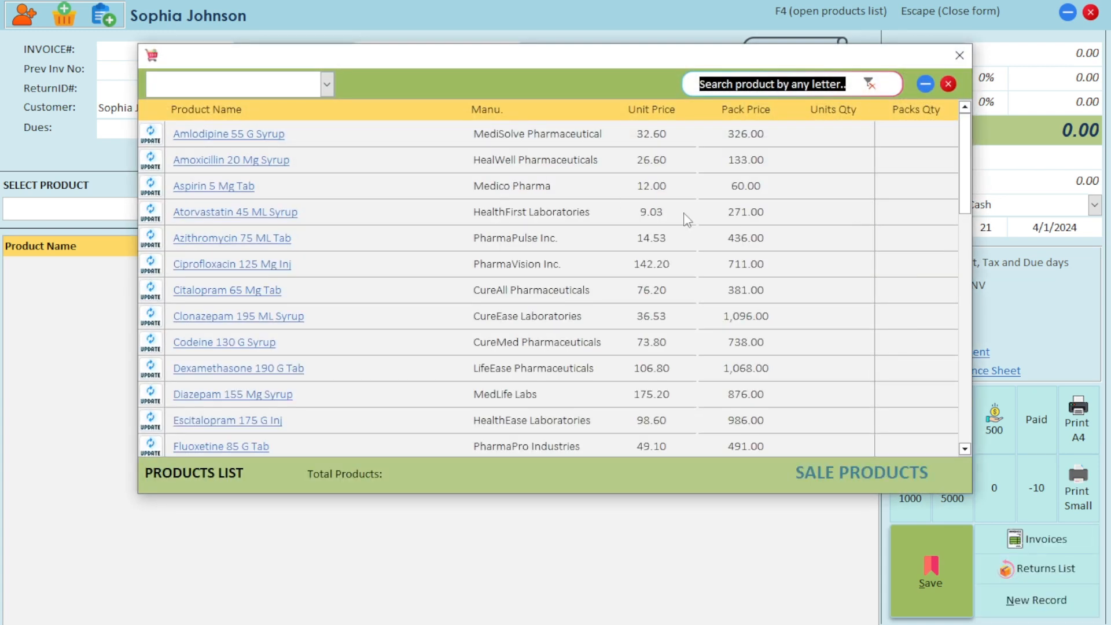
click(960, 58)
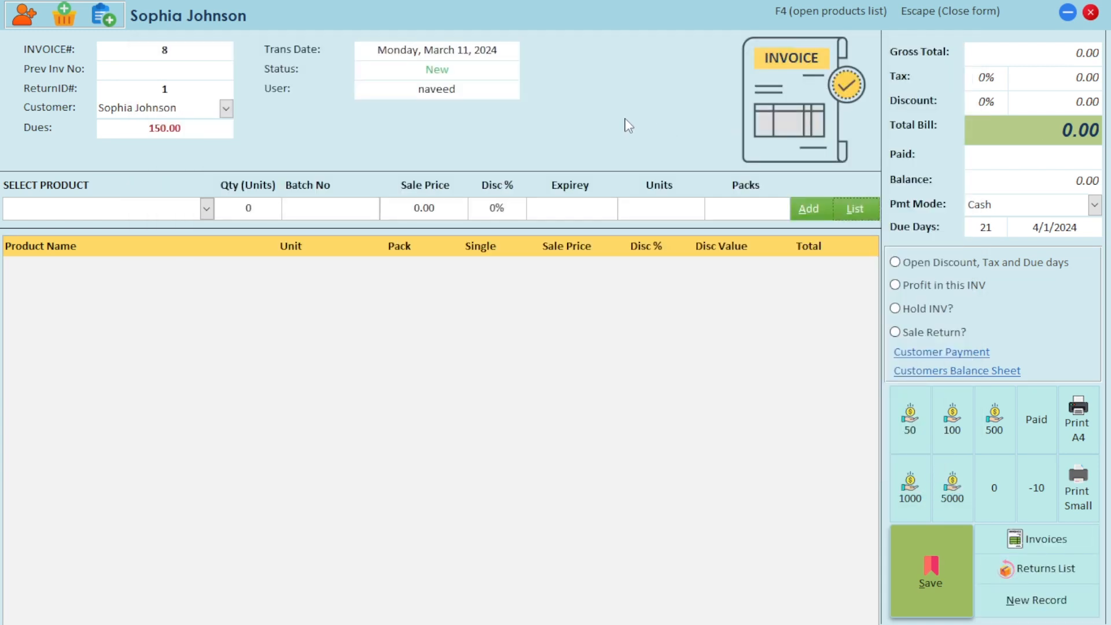
key(F4)
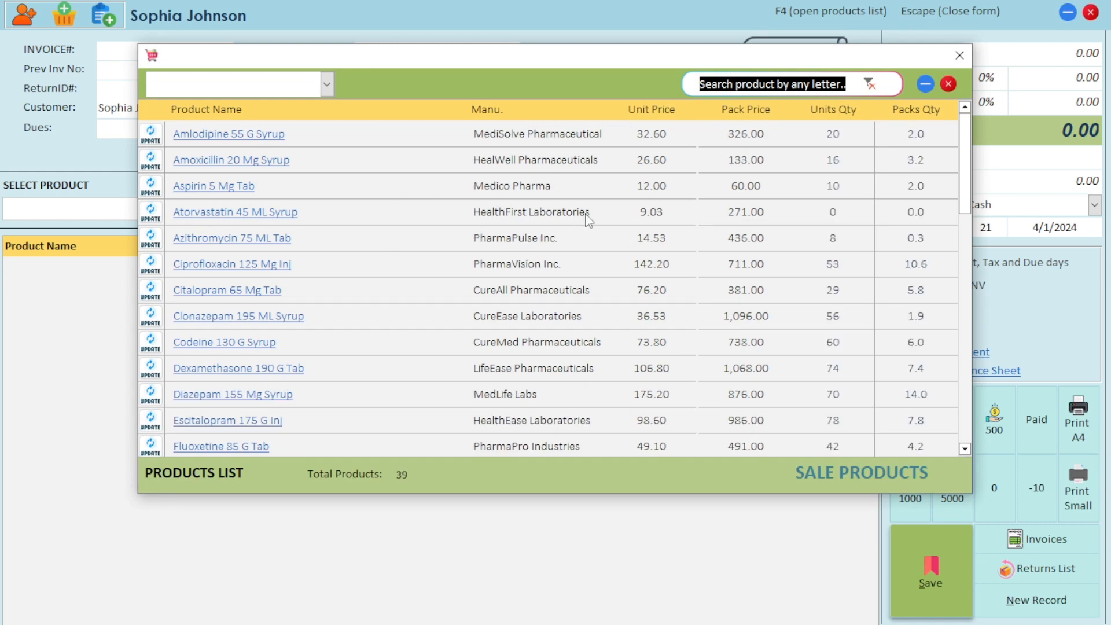
scroll(567, 218, down, 4)
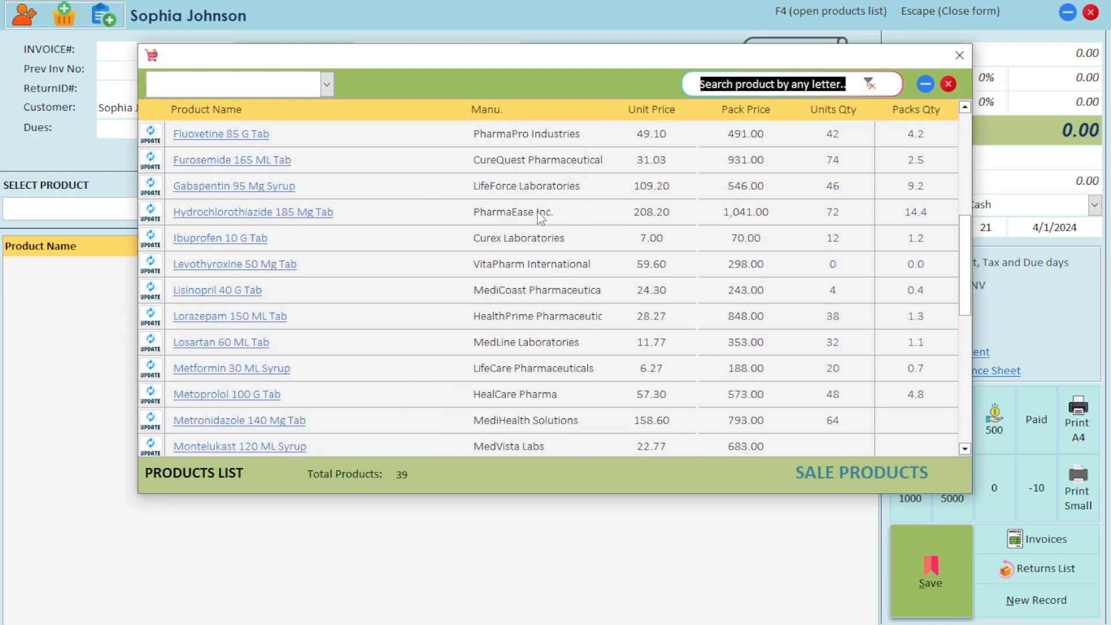
scroll(540, 218, up, 2)
scroll(540, 219, up, 2)
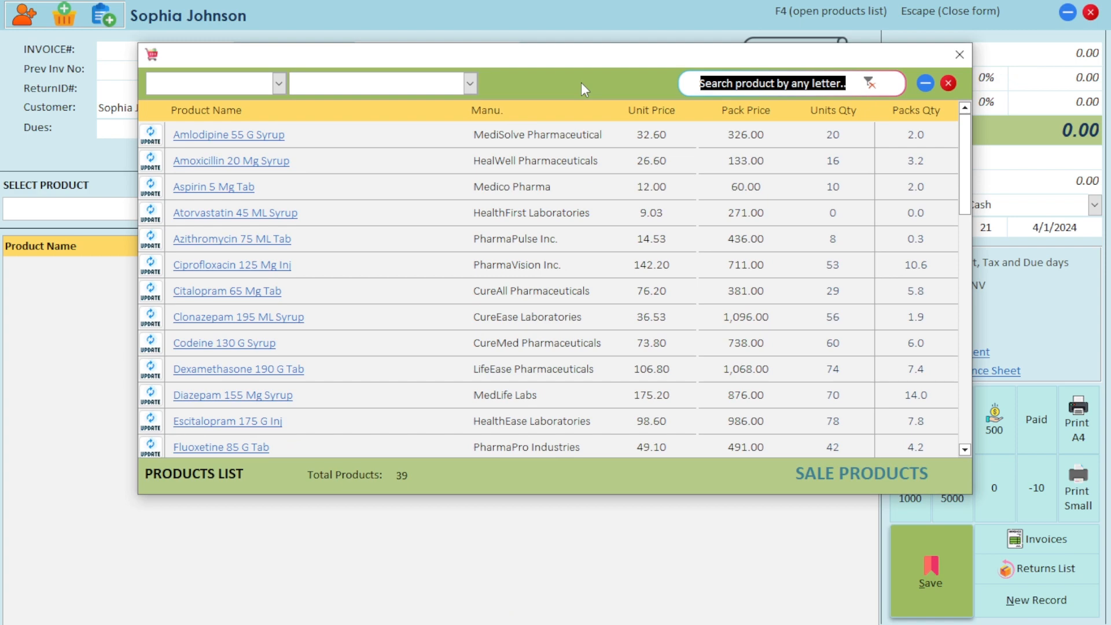
- Search the products list for "amd", "am" and "feve", then clear the search text
text(amd)
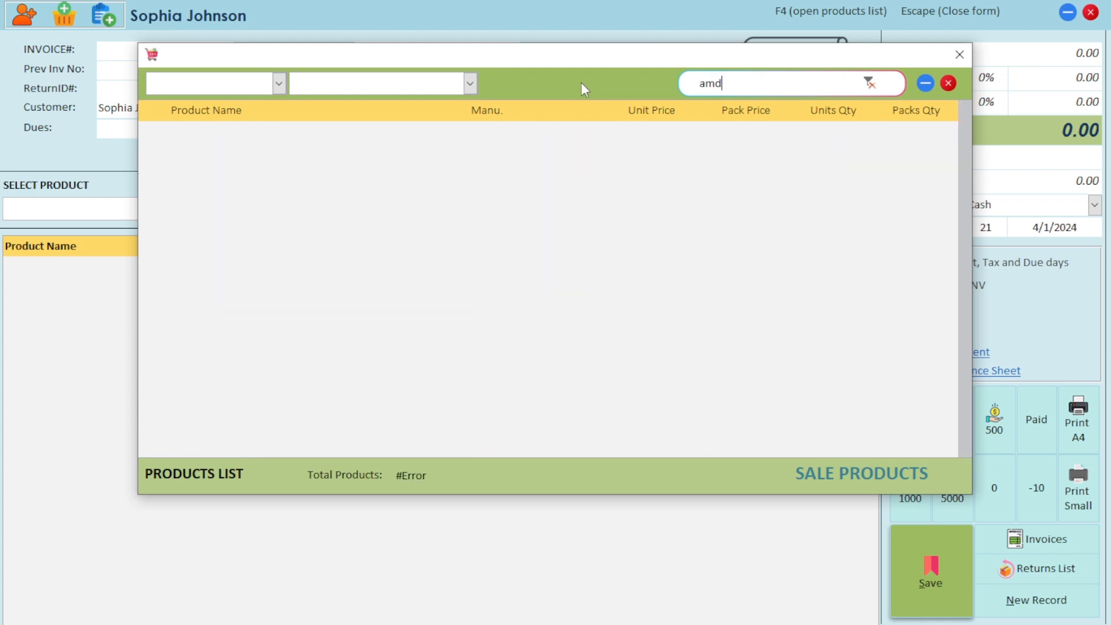
key(BackSpace)
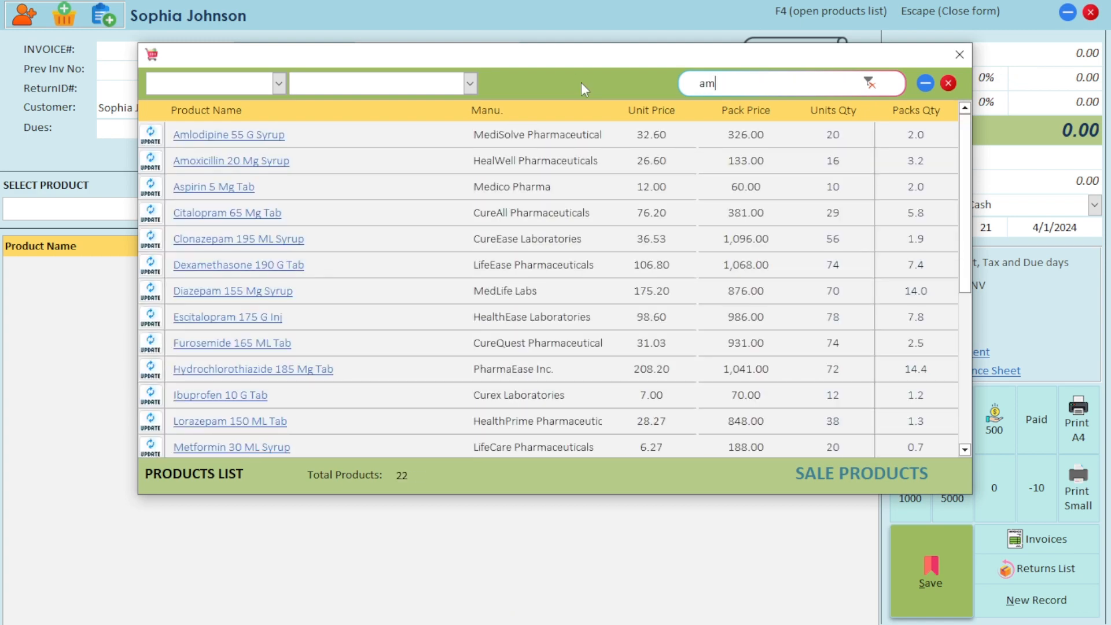
key(BackSpace)
key(BackSpace)
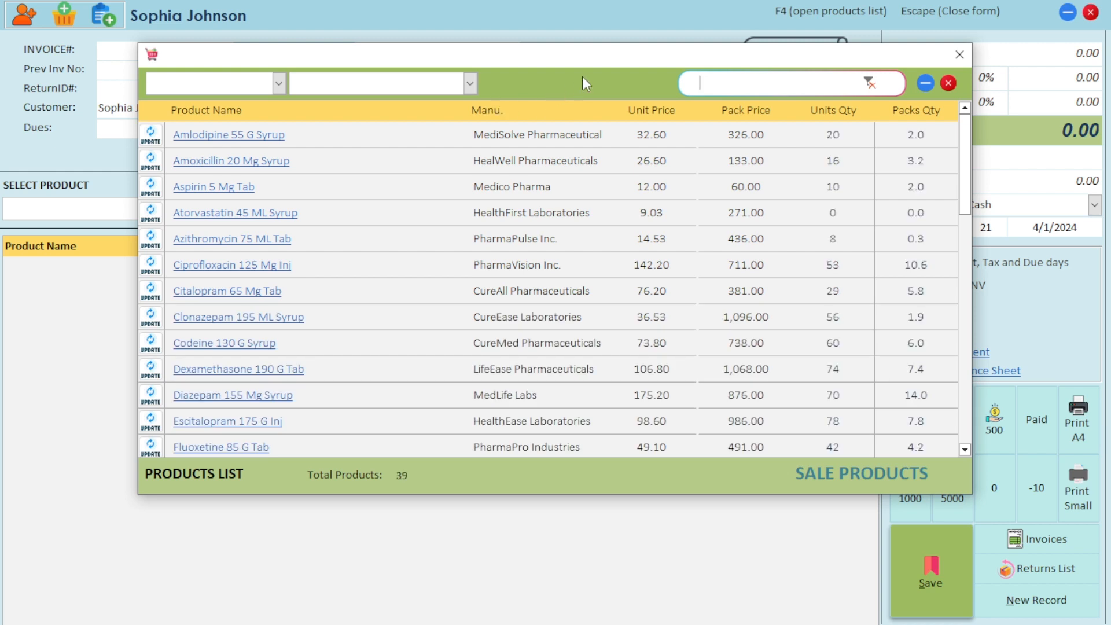
text(feve)
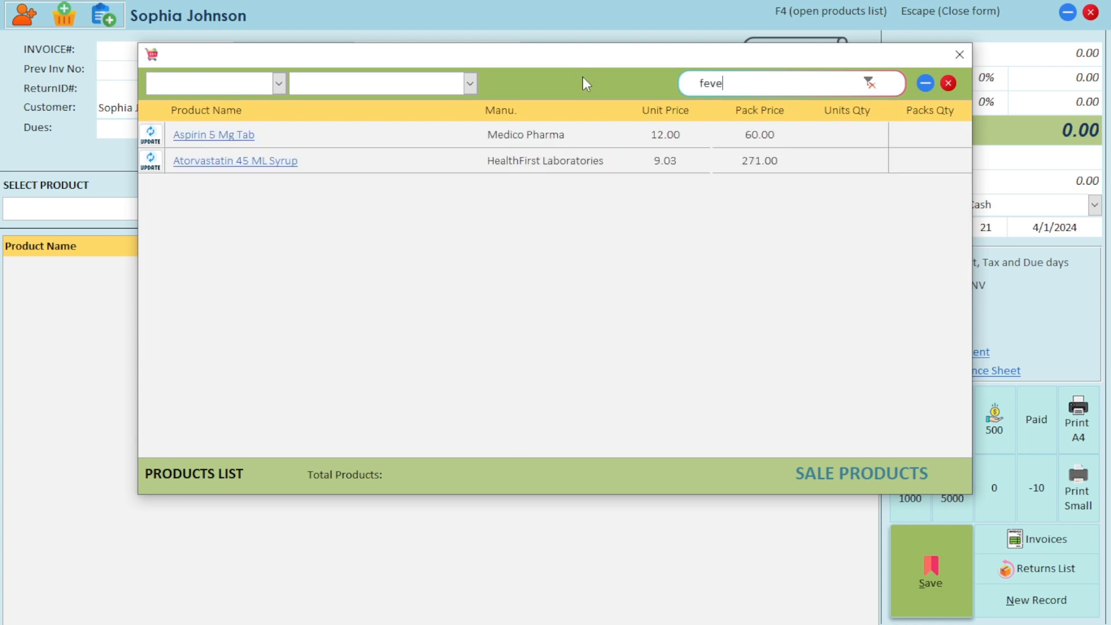
key(BackSpace)
key(BackSpace)
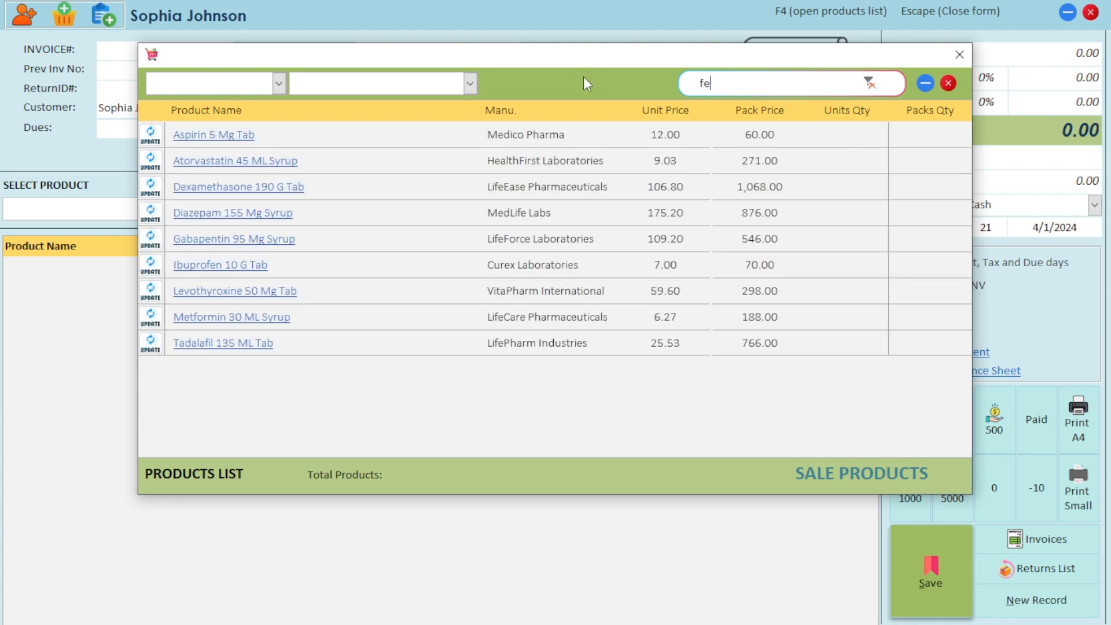
key(BackSpace)
key(BackSpace)
- Filter the products list by manufacturer for Medico Pharma, Curex Laboratories and HealWell Pharmaceuticals, then clear the filter
click(474, 86)
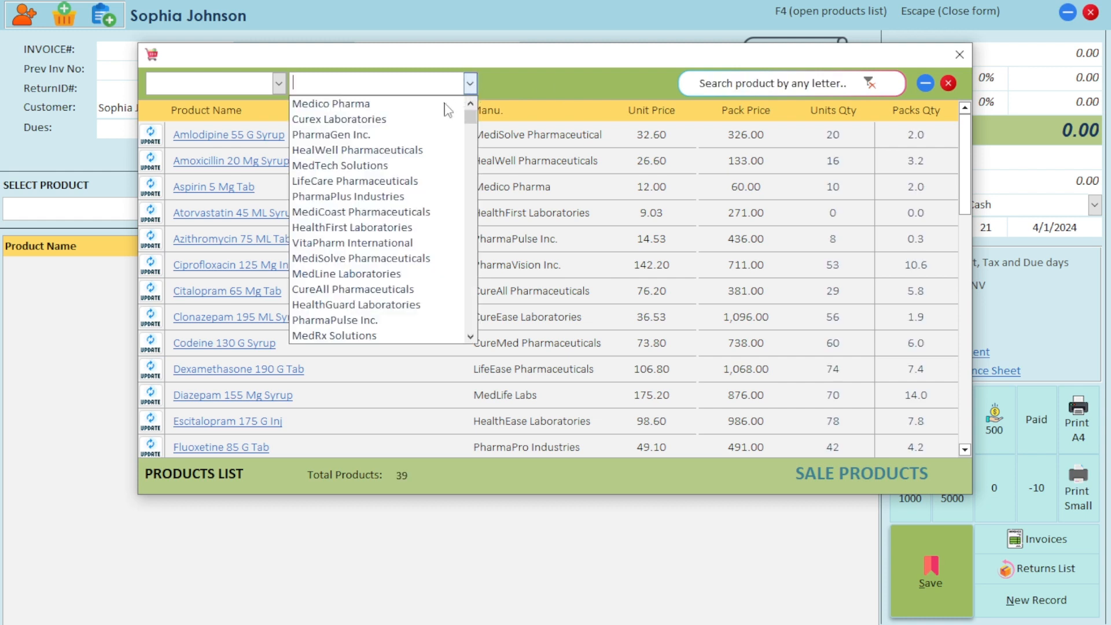
click(331, 103)
click(468, 84)
click(432, 119)
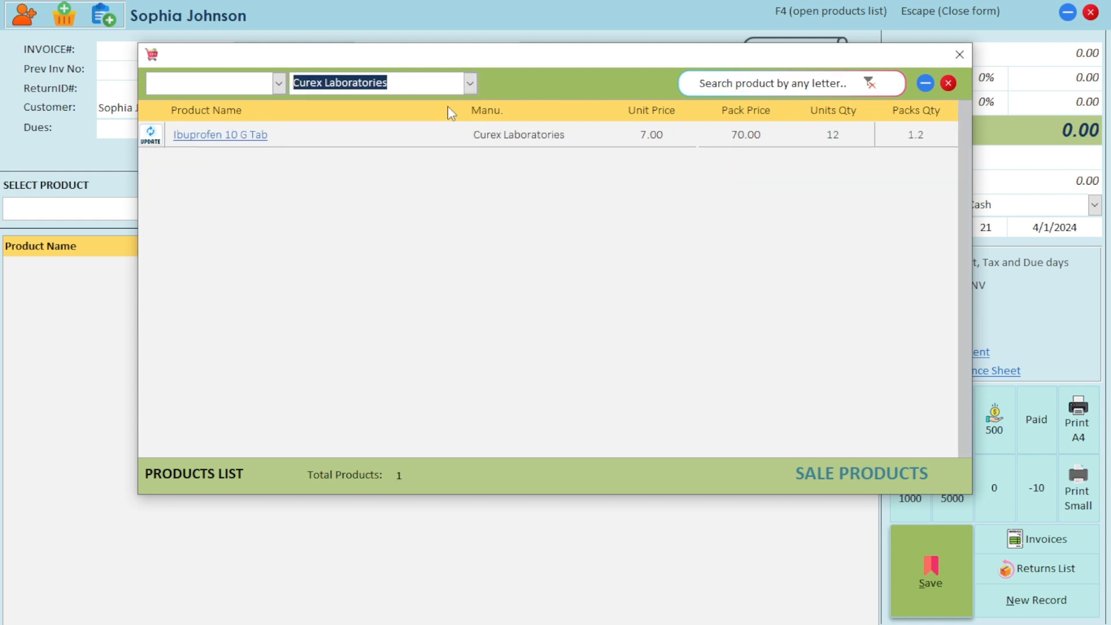
click(470, 83)
click(347, 134)
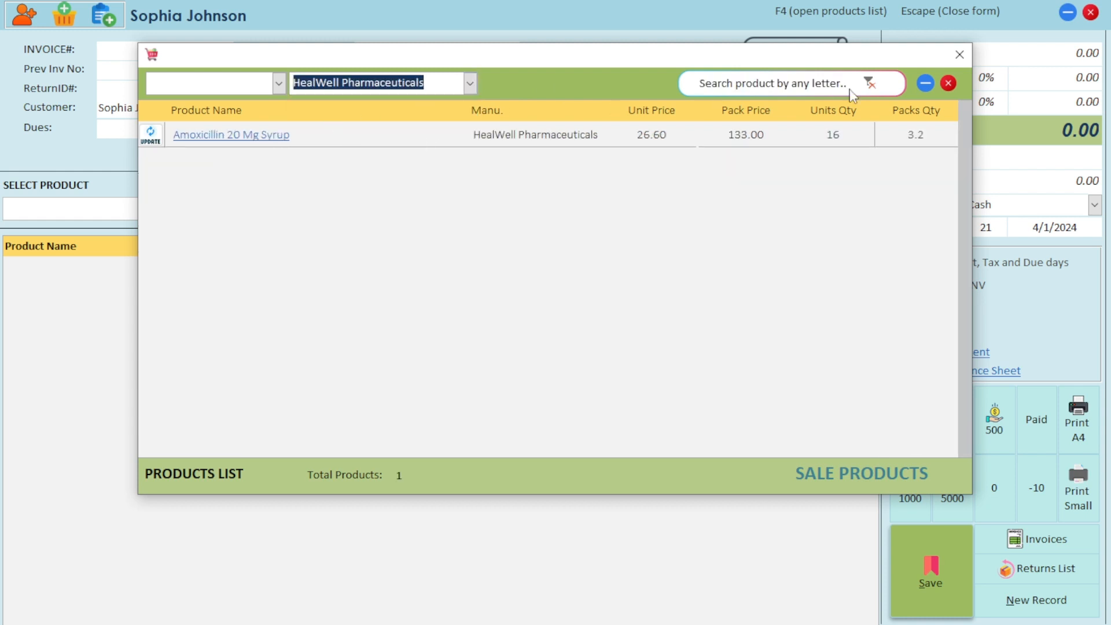
click(870, 83)
- Filter the products list by the types Inj, Syrup and Tab in turn, then clear the filter
click(276, 84)
click(253, 104)
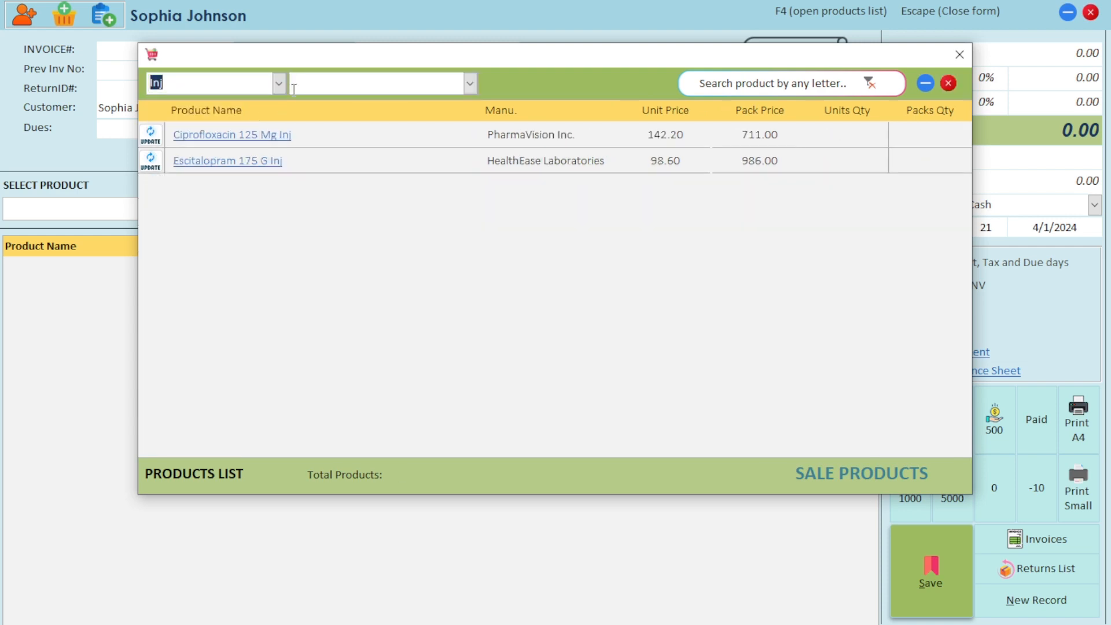
click(278, 84)
click(245, 120)
click(278, 84)
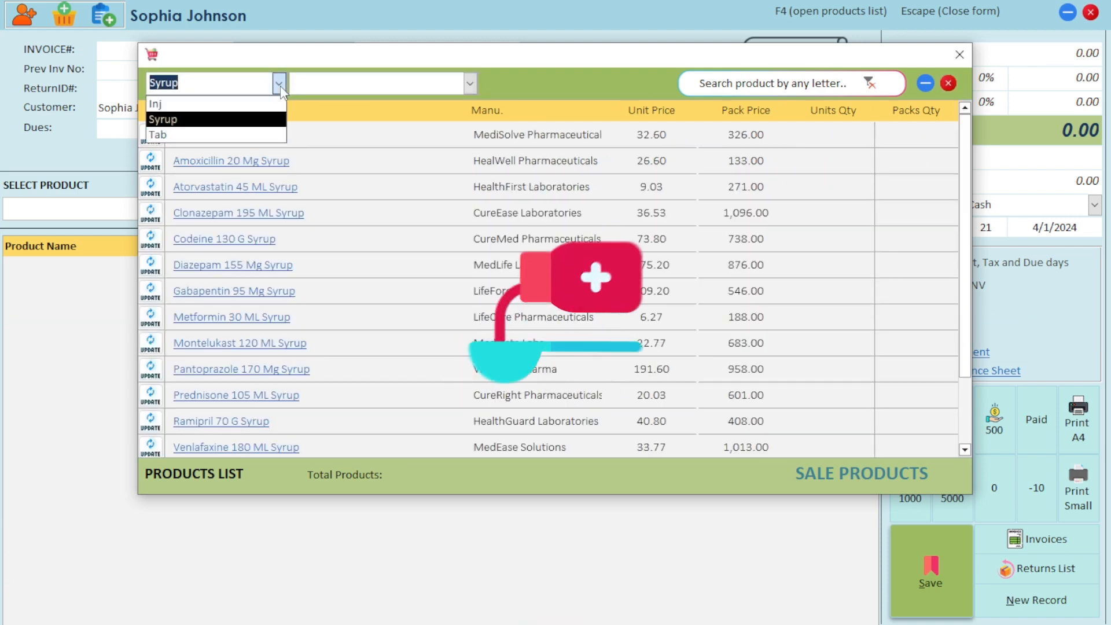
click(245, 135)
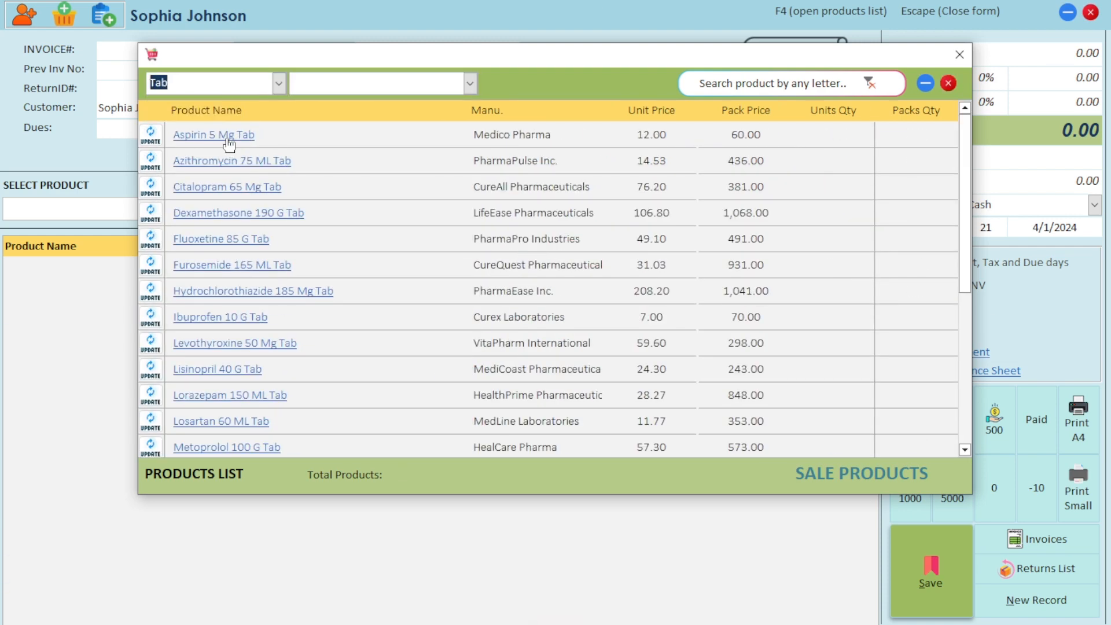
click(870, 83)
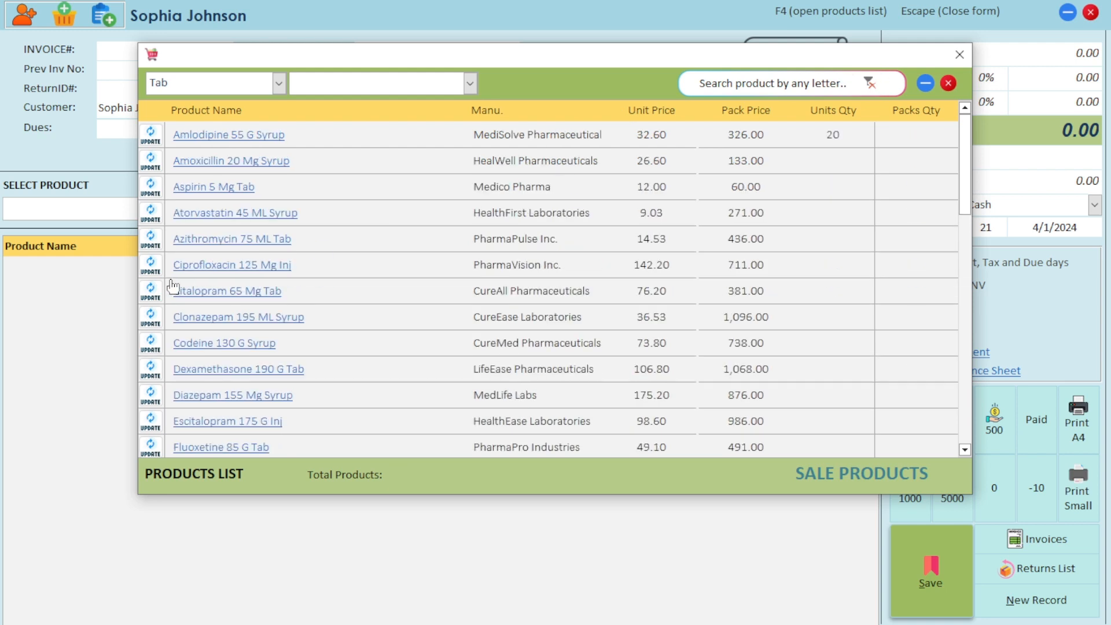
- View the product details of Azithromycin 75 ML Tab from the products list, then close its record
click(151, 239)
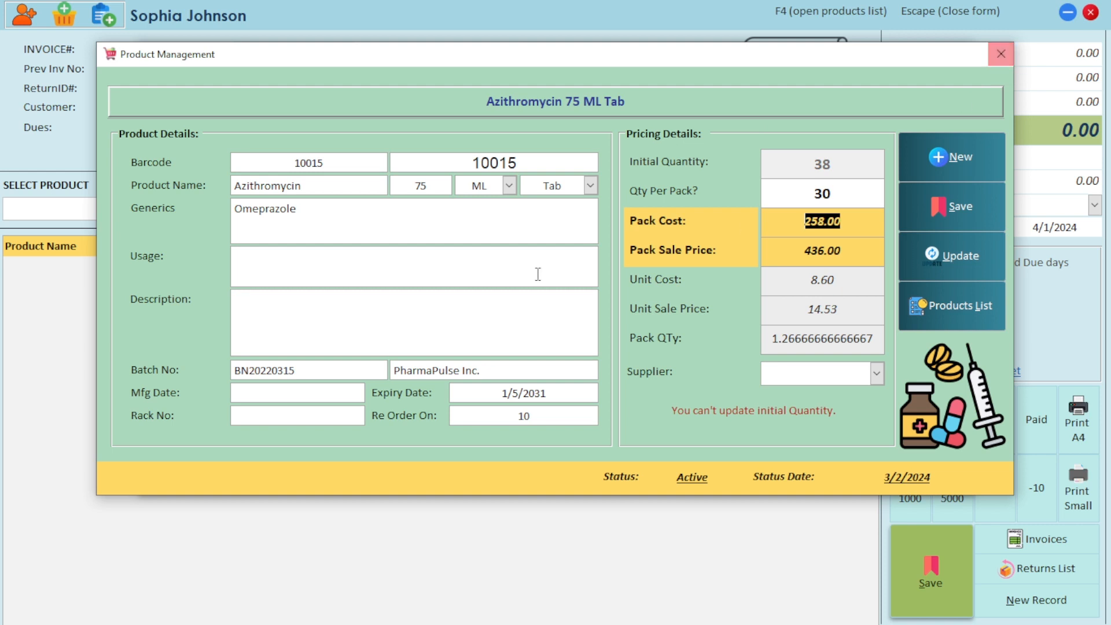
click(1000, 58)
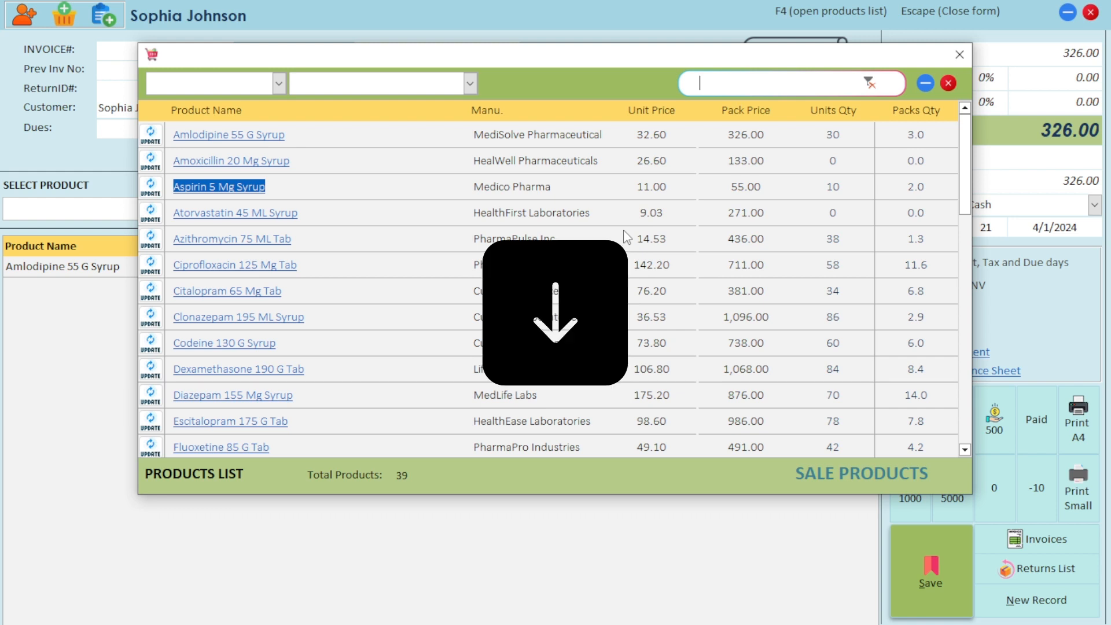
- Move up and down through the first rows of the products list, between Amlodipine 55 G Syrup and Ciprofloxacin 125 Mg Tab
key(Down)
key(Down)
key(Return)
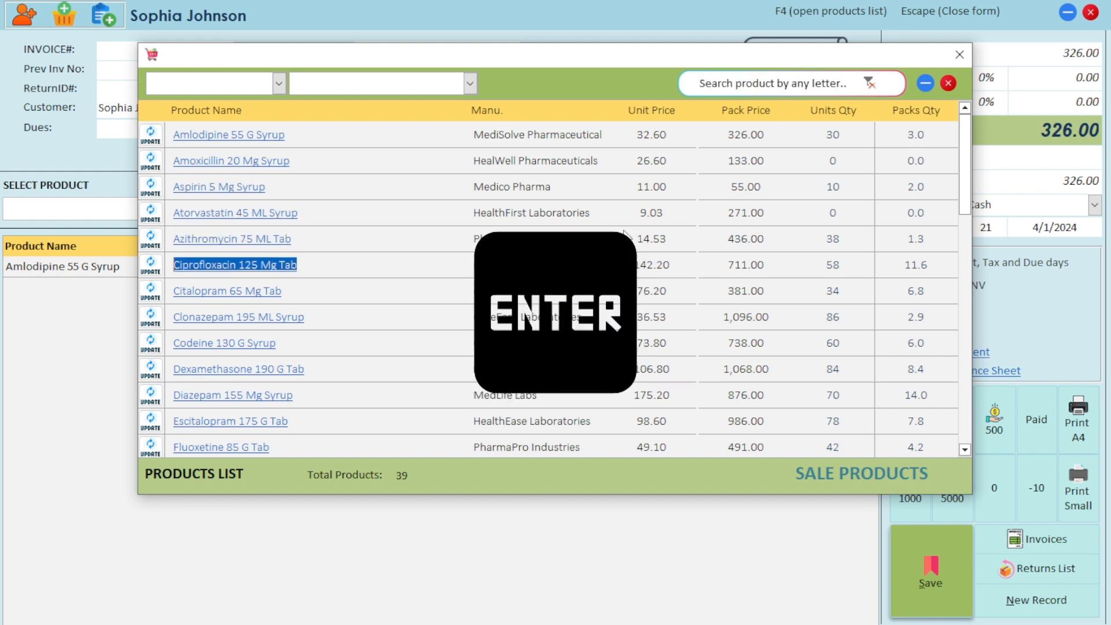
key(Up)
key(Up)
key(Up)
key(Up)
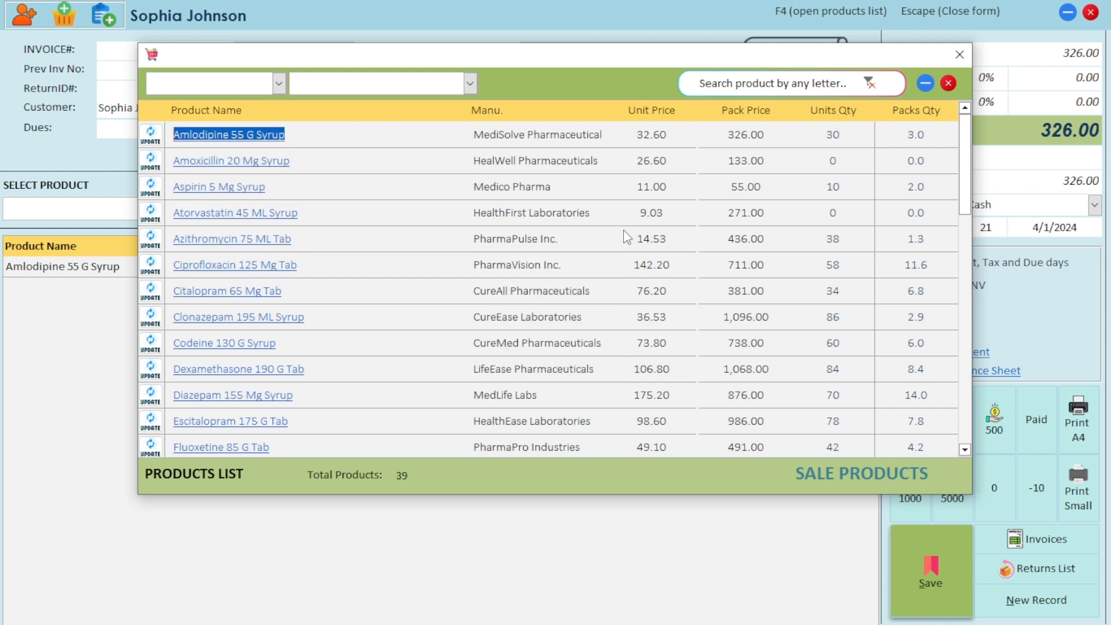
key(Down)
key(Down)
key(Down)
key(Down)
key(Up)
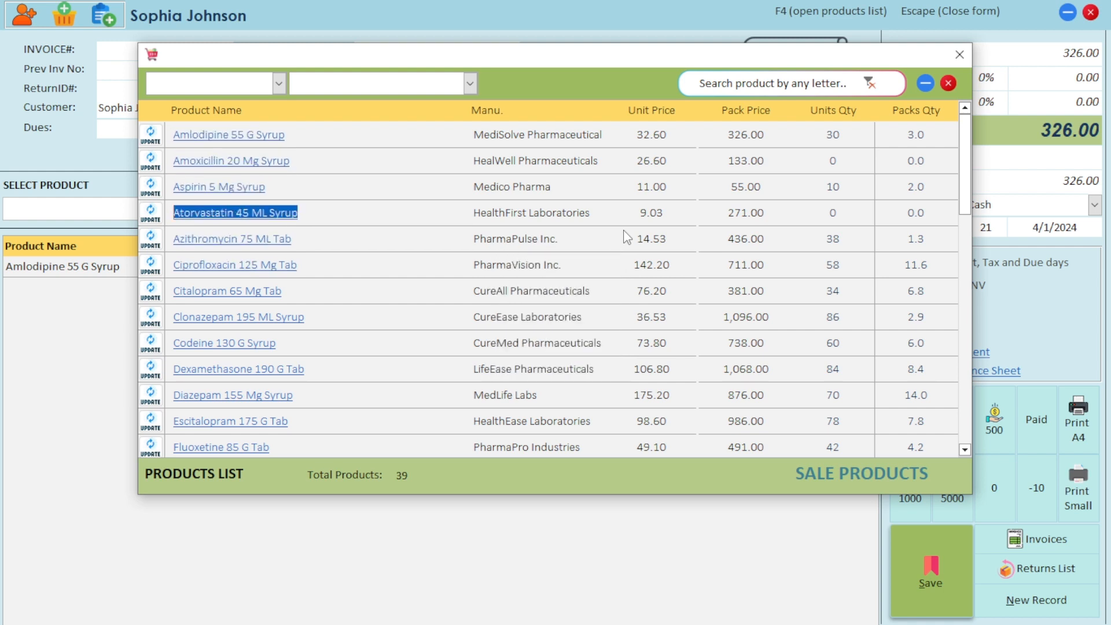
key(Down)
key(Up)
key(Up)
key(Up)
key(Up)
key(Down)
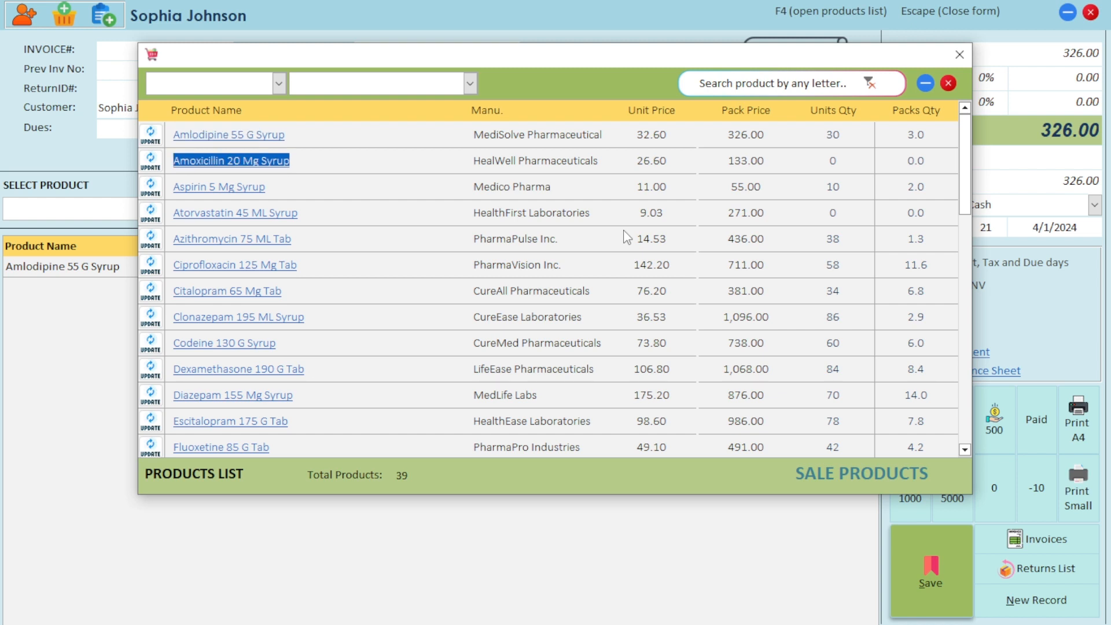
- Try to add Aspirin 5 Mg Syrup, Amlodipine 55 G Syrup and Amoxicillin 20 Mg Syrup to the invoice, dismissing each message
key(Return)
key(Return)
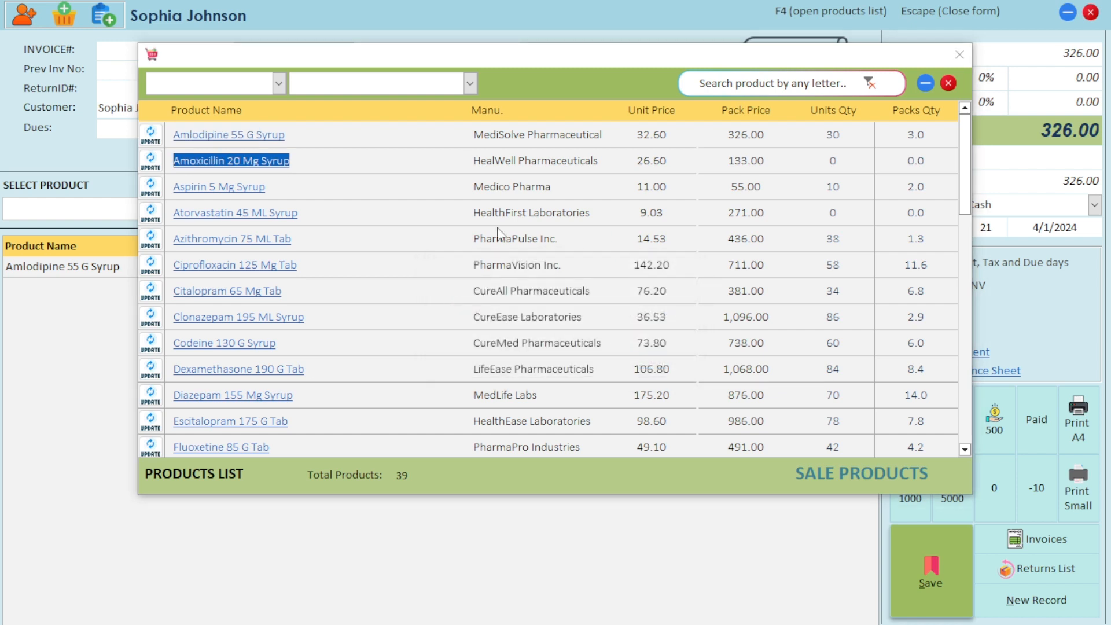
click(251, 193)
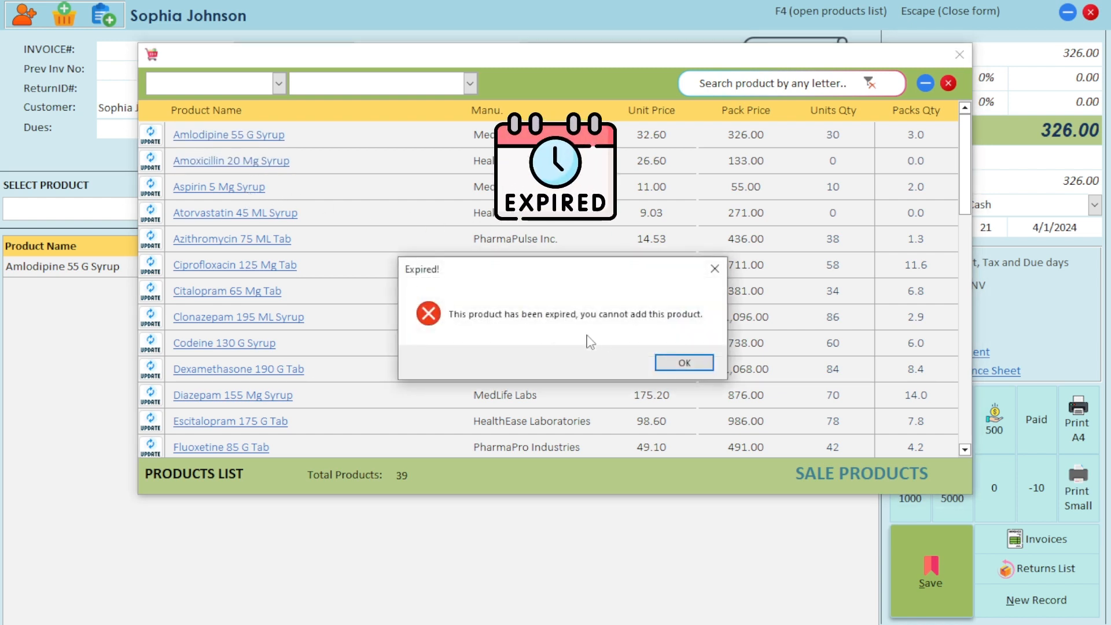
click(677, 365)
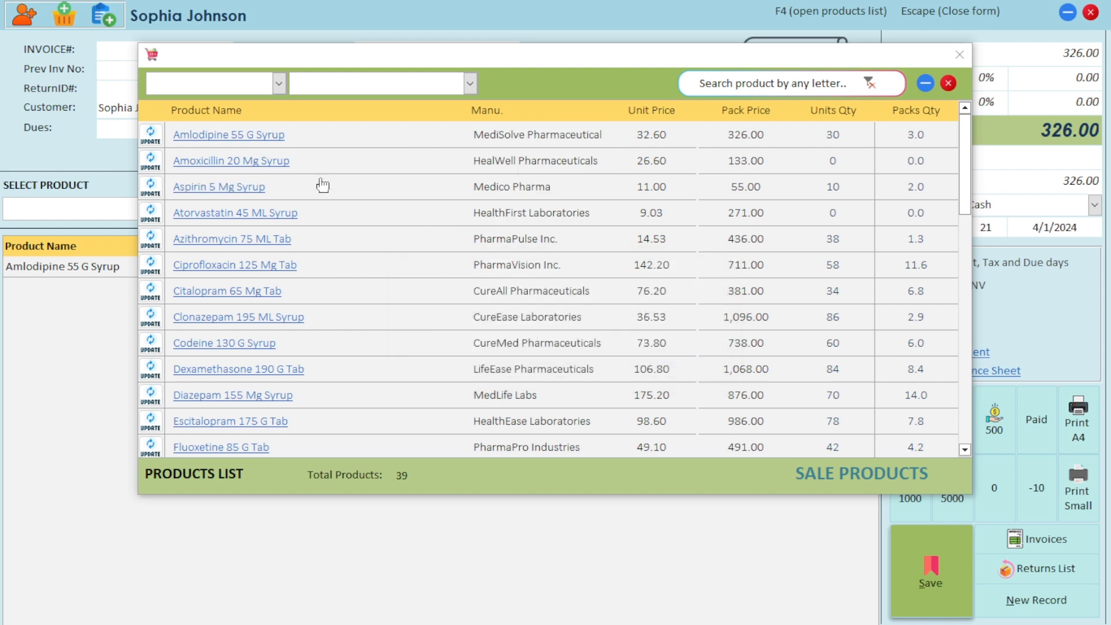
click(256, 142)
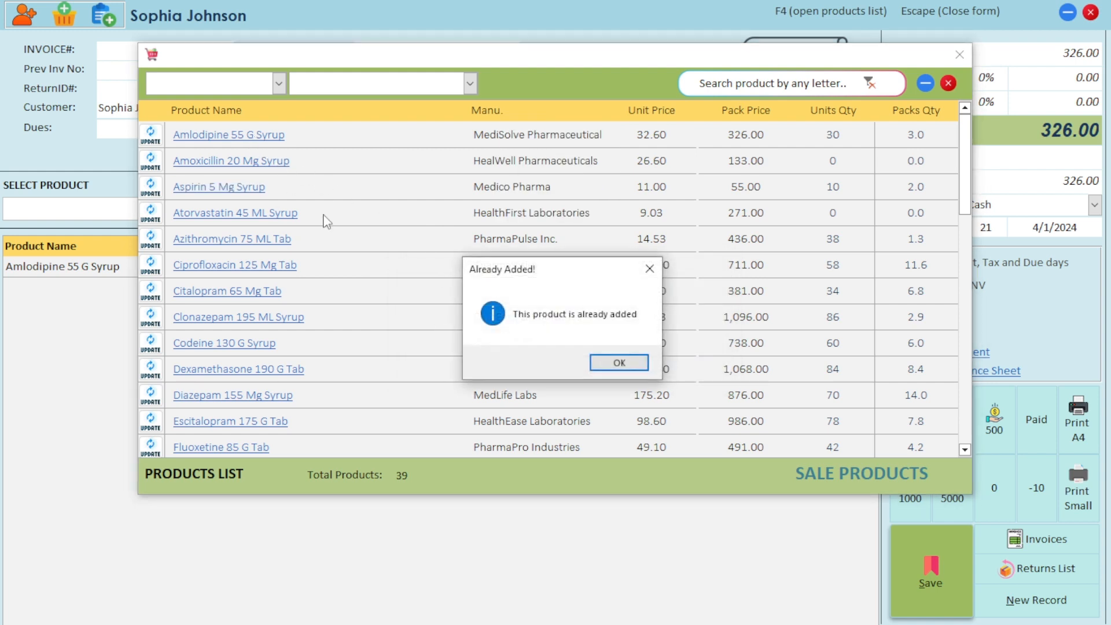
click(604, 360)
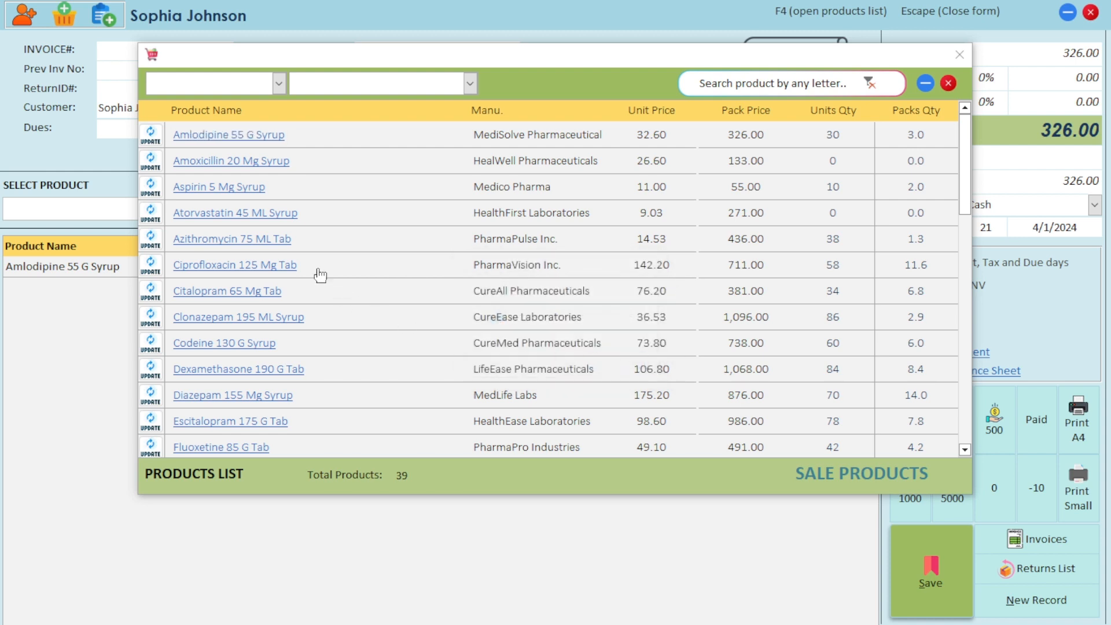
click(266, 165)
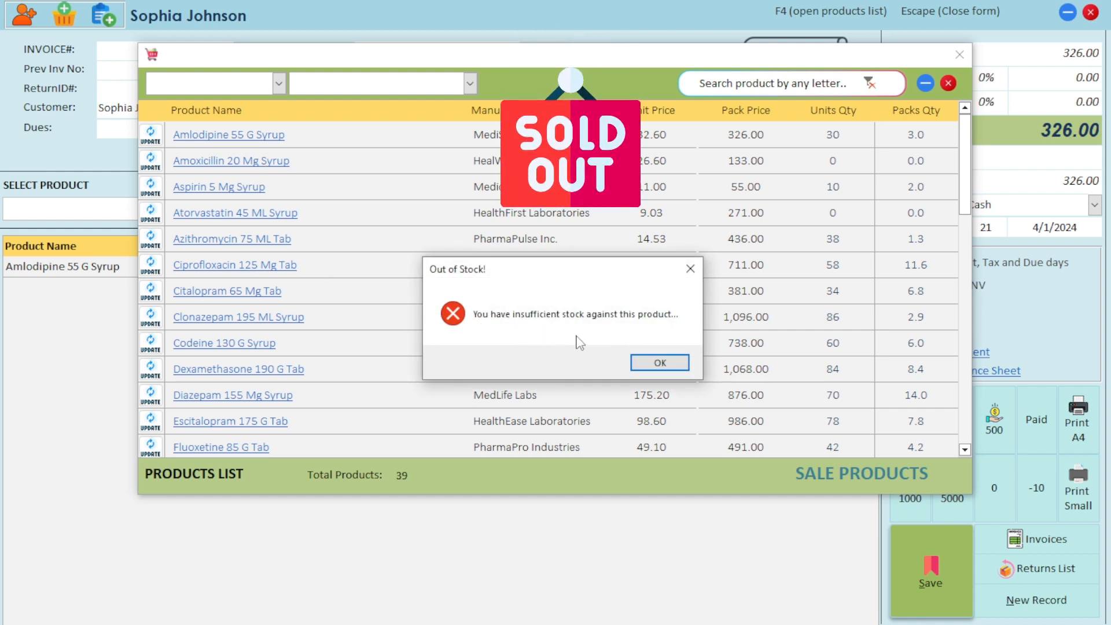
click(659, 364)
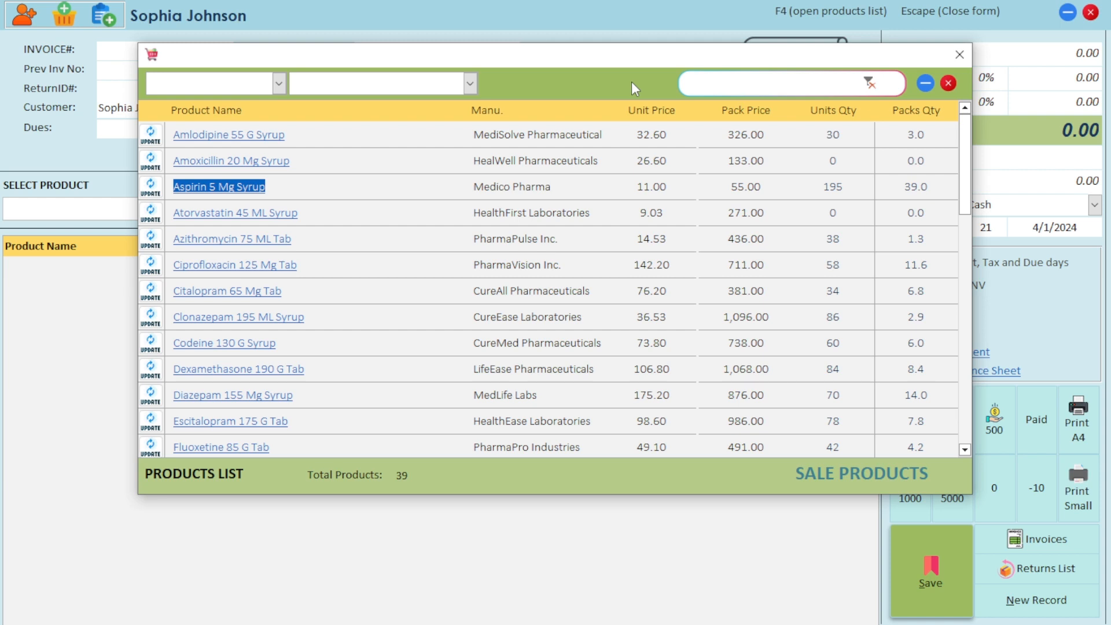
- Step row by row through the medicines at the start of the products list, around Atorvastatin and Azithromycin
key(Down)
key(Down)
key(Down)
key(Down)
key(Down)
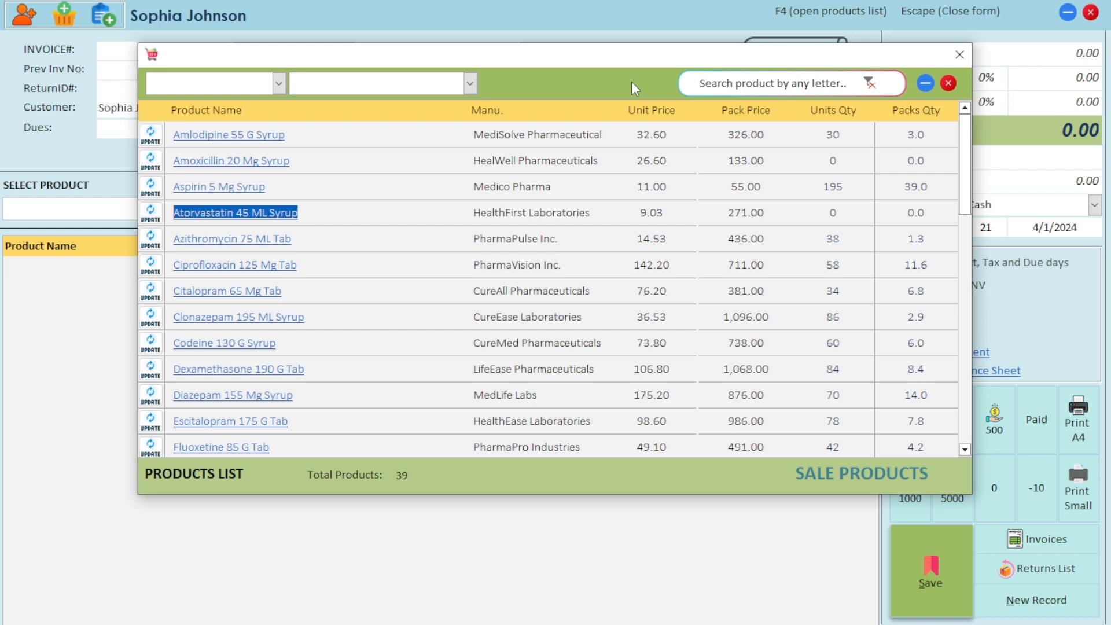
key(Up)
key(Up)
key(Up)
key(Up)
key(Down)
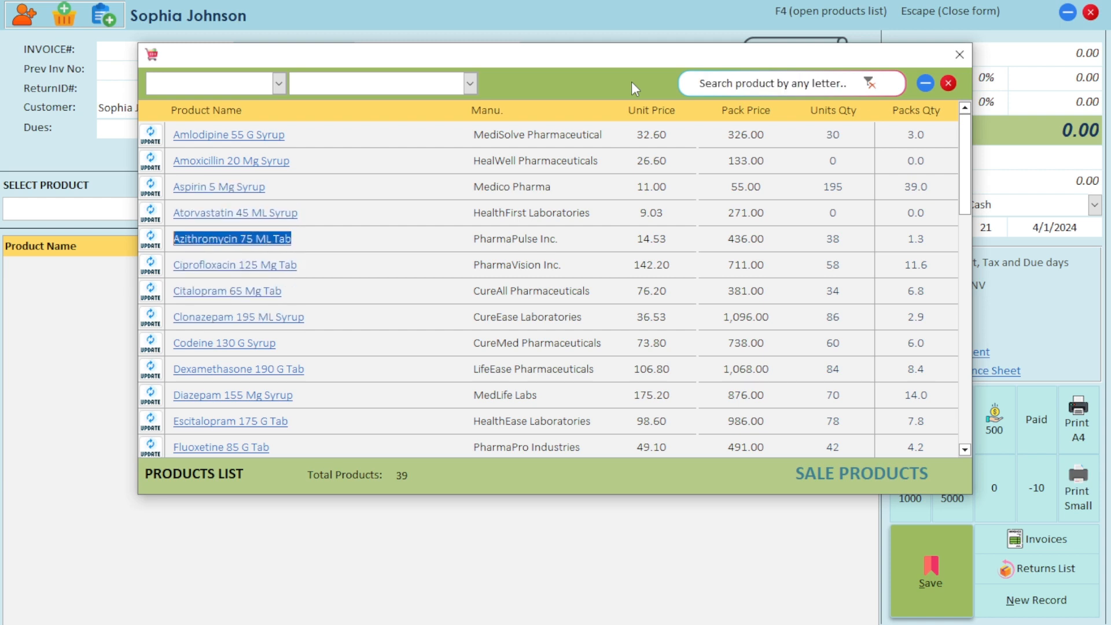
key(Down)
key(Down)
key(Up)
key(Up)
key(Up)
key(Up)
key(Down)
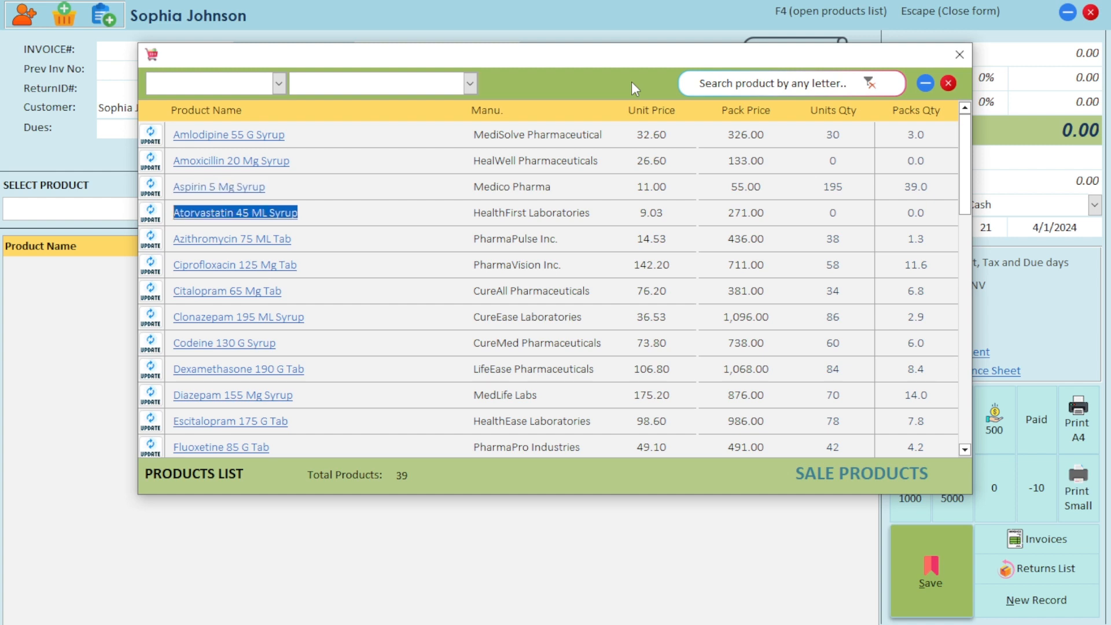
- Choose Aspirin 5 Mg Syrup in the products list to open its quantity and batch form
key(Up)
key(Up)
key(Down)
key(Return)
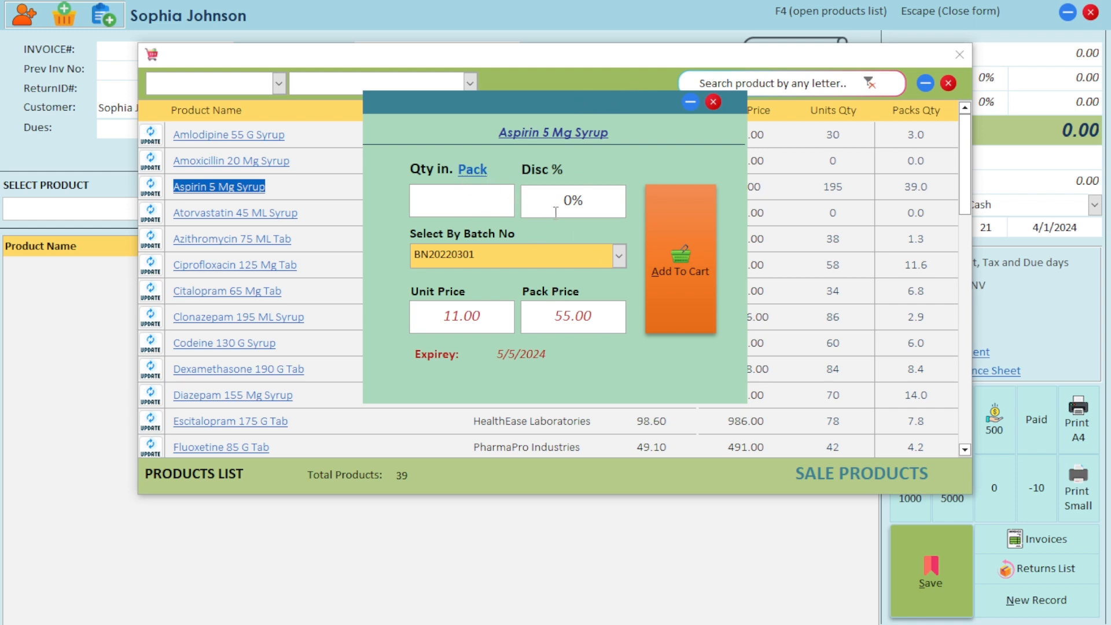
- Switch the Aspirin batch to Batch2 and back to BN20220301, checking the expiry date, unit price and pack price
drag(589, 199, 556, 197)
click(619, 256)
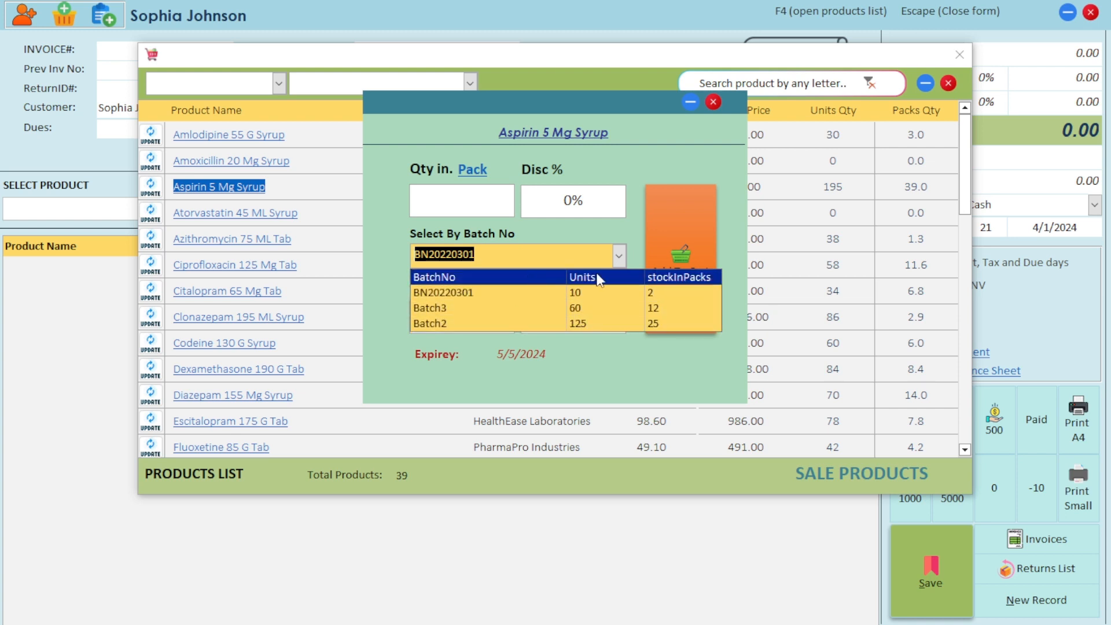
click(446, 323)
click(619, 255)
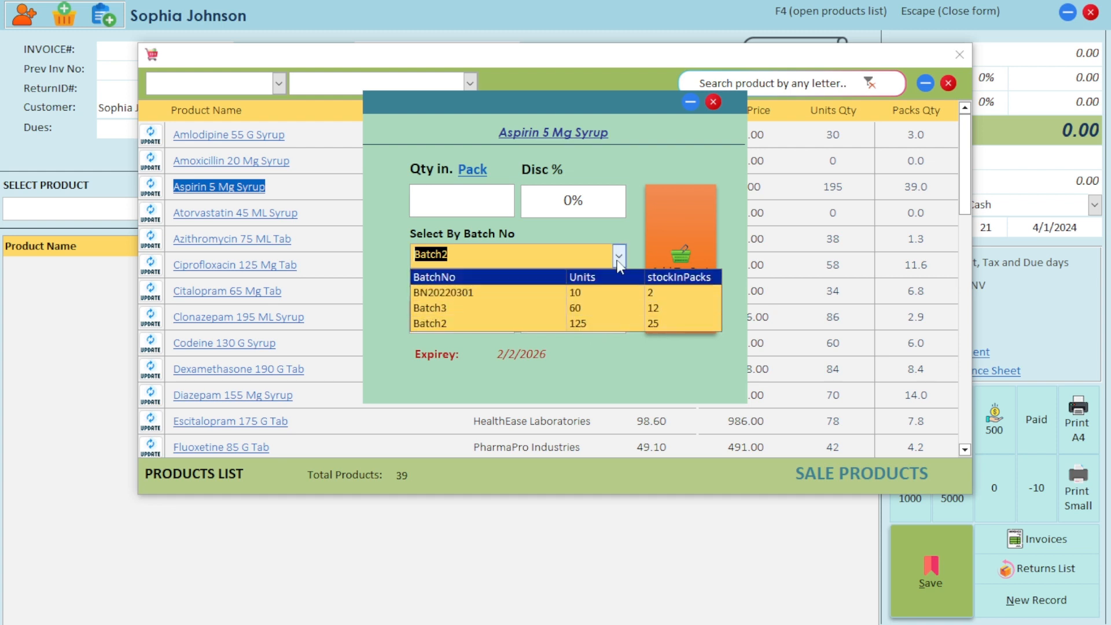
click(491, 293)
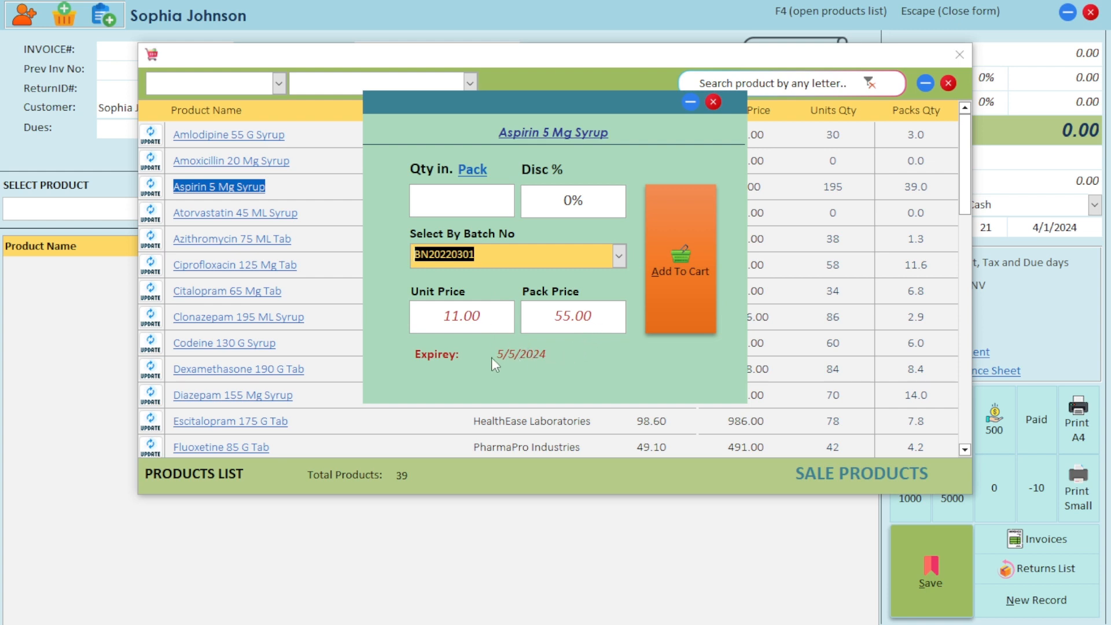
drag(496, 316, 424, 316)
drag(595, 318, 521, 329)
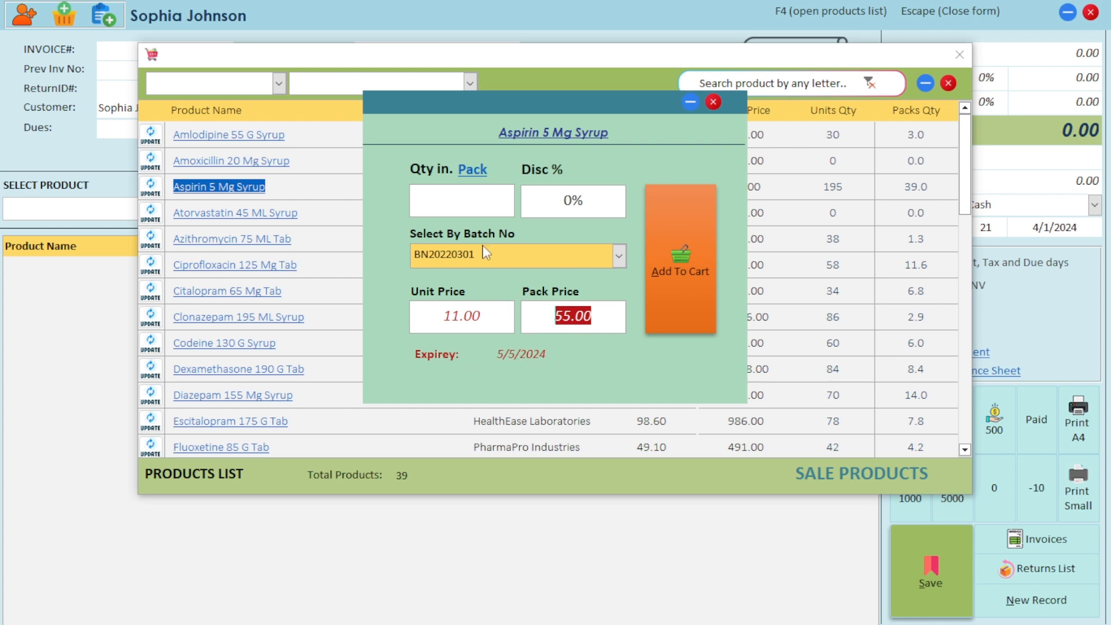
- Enter a quantity of 1 for Aspirin, toggle the quantity unit back to Pack, and add it to the cart
click(470, 200)
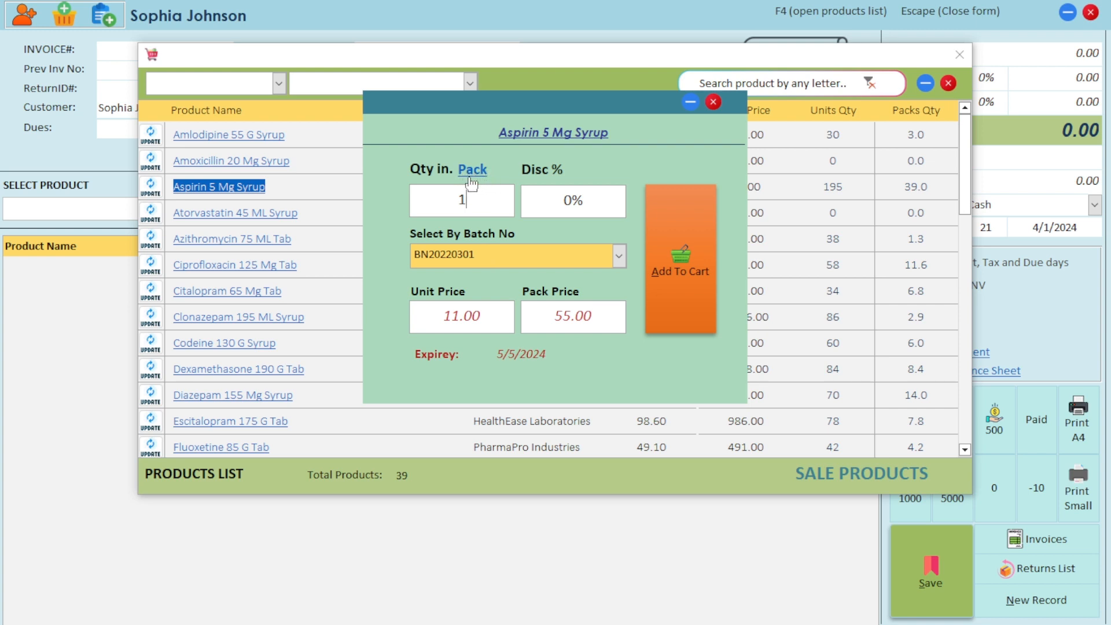
click(473, 172)
drag(468, 198, 432, 199)
click(474, 177)
click(475, 177)
click(475, 176)
click(475, 176)
click(476, 177)
click(475, 177)
click(446, 202)
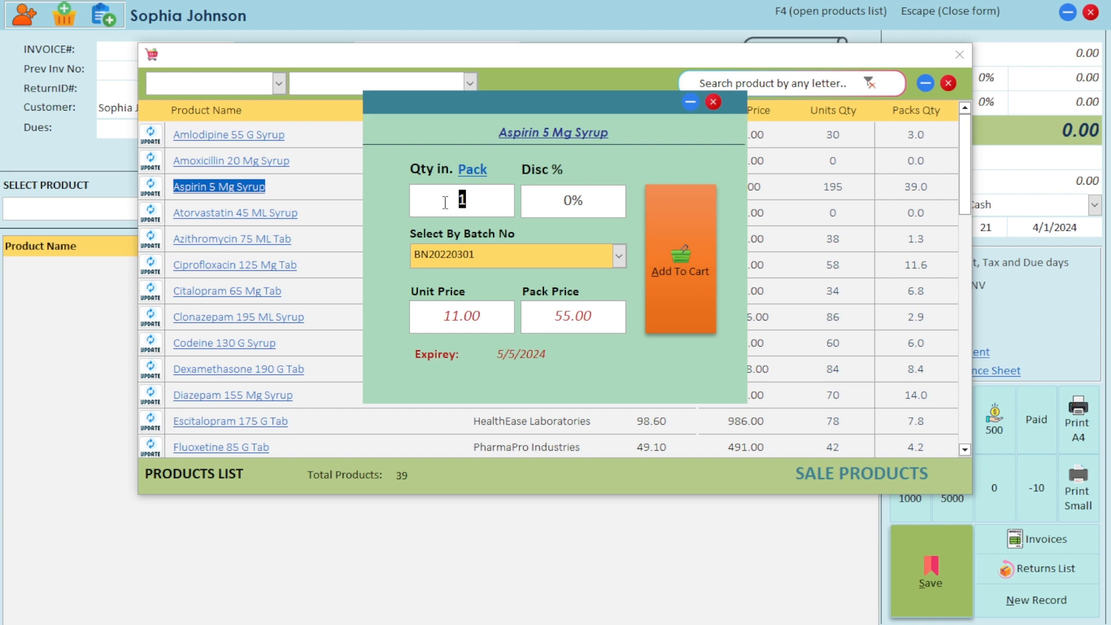
click(693, 260)
- Add 1 pack of Azithromycin 75 ML Tab to the cart and close the products list
drag(472, 65, 485, 101)
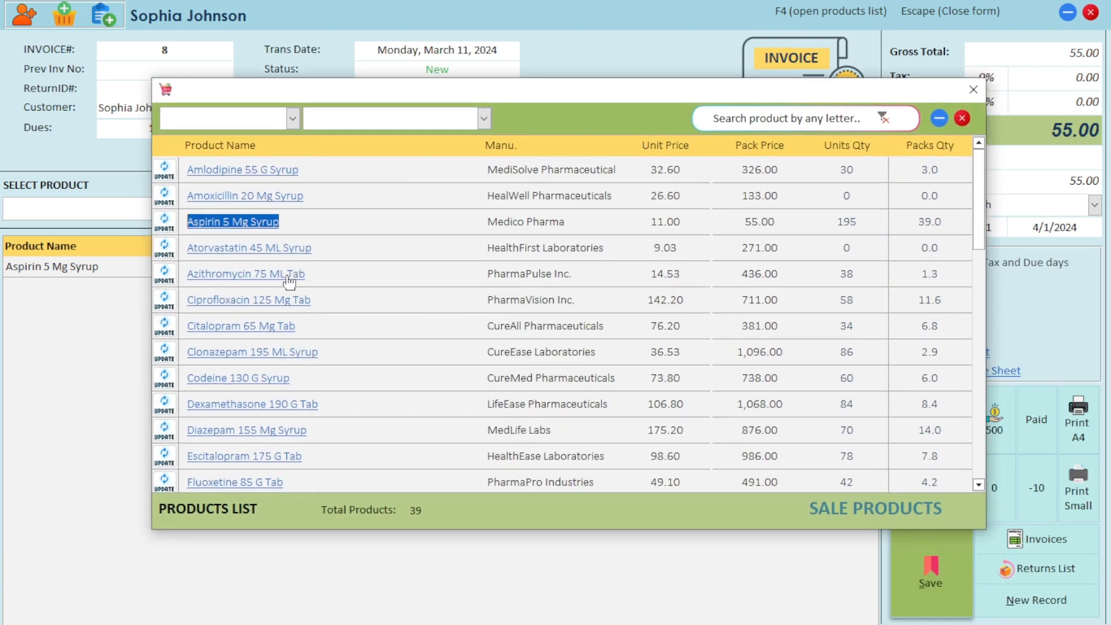
click(258, 276)
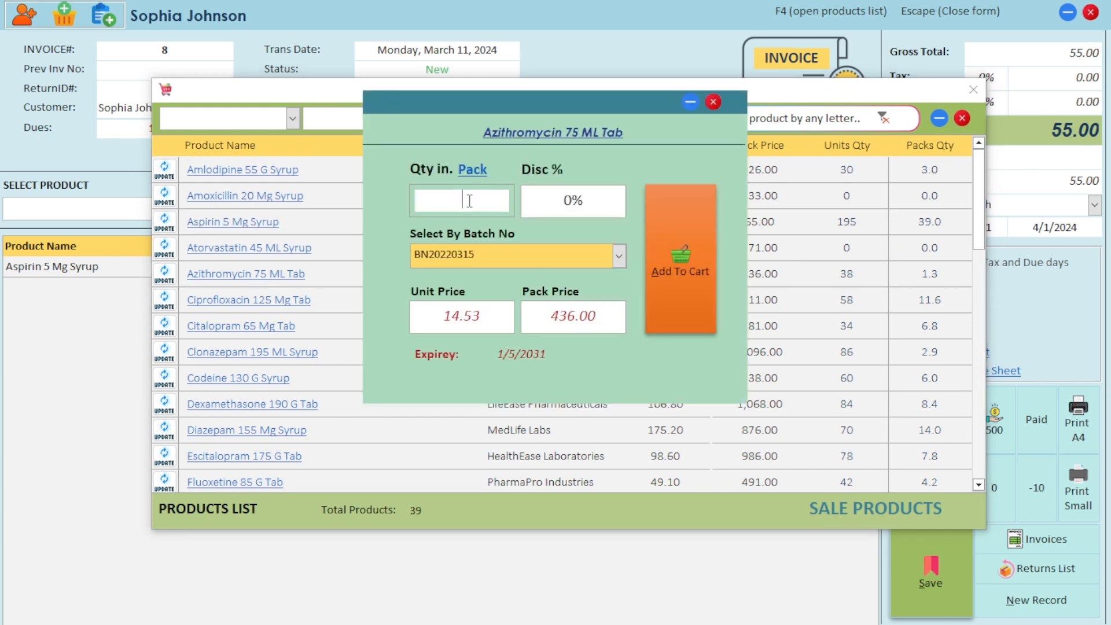
text(1)
click(674, 263)
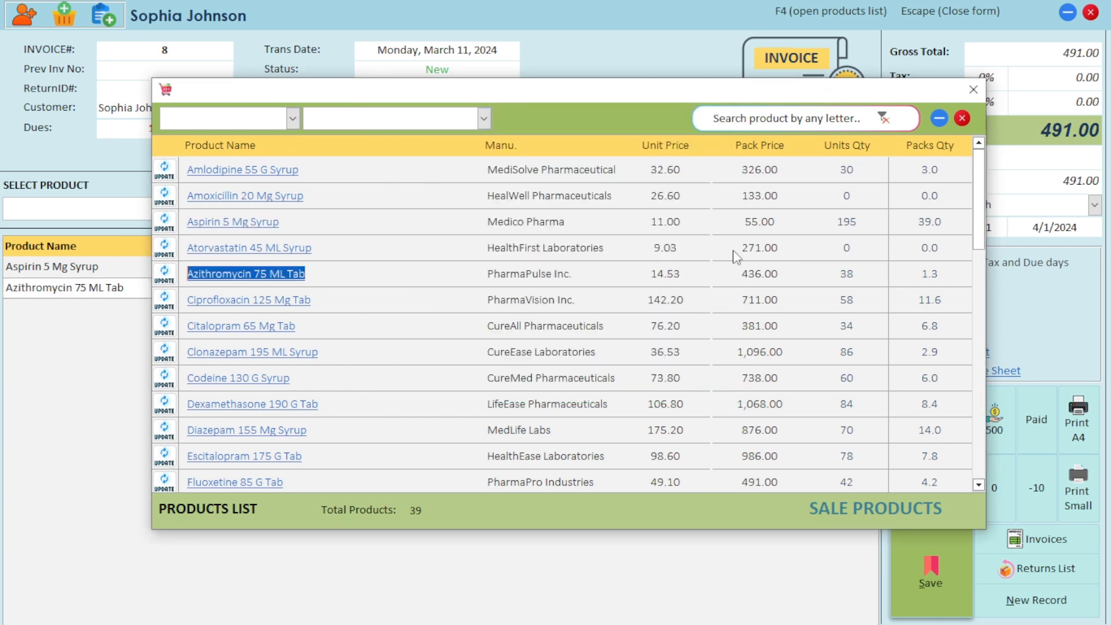
click(973, 89)
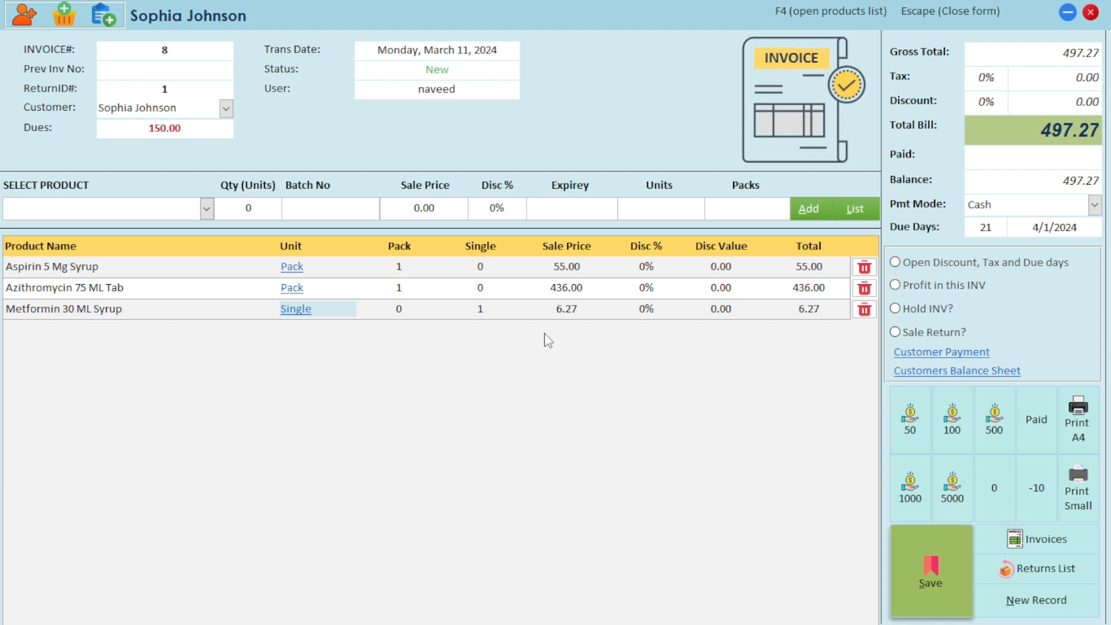
- Switch the Aspirin and Azithromycin invoice lines from Pack to Single, then back to Pack
click(293, 267)
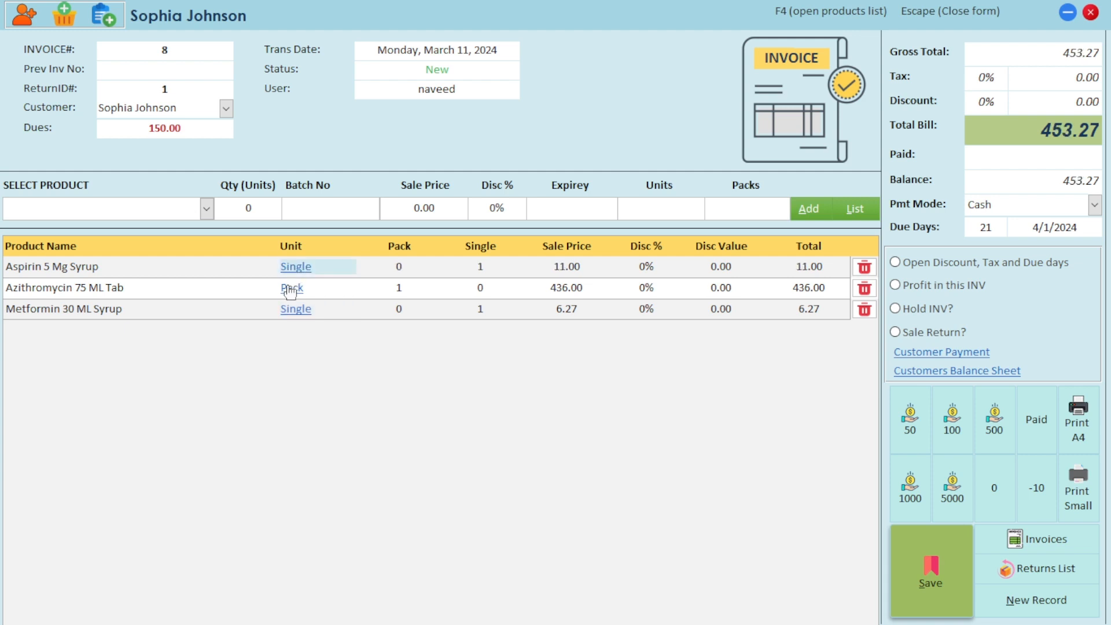
click(291, 288)
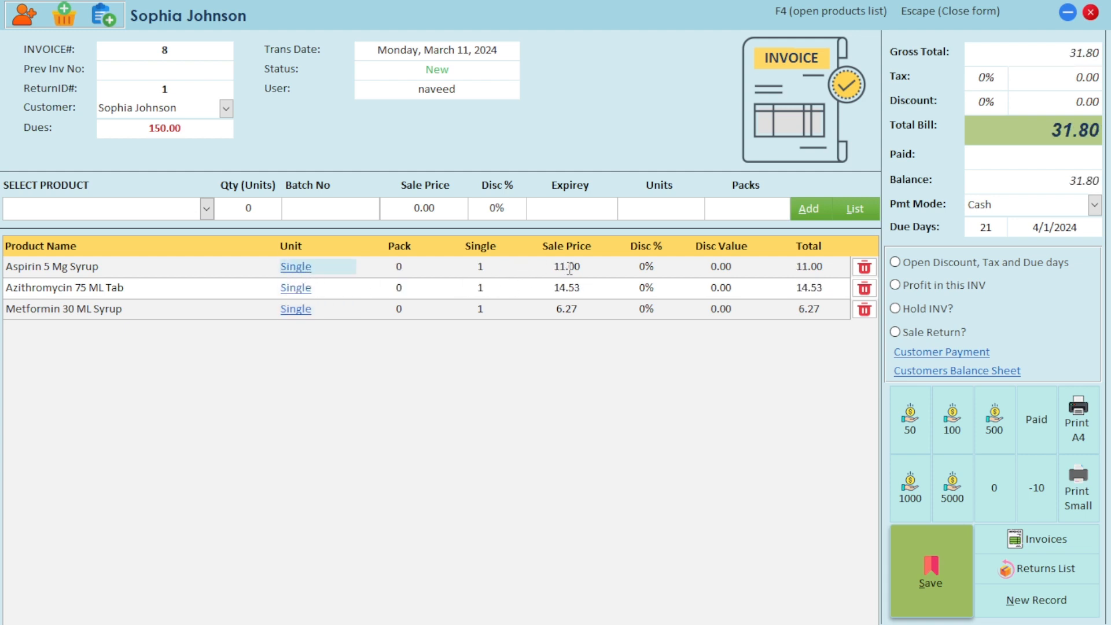
click(296, 269)
click(296, 287)
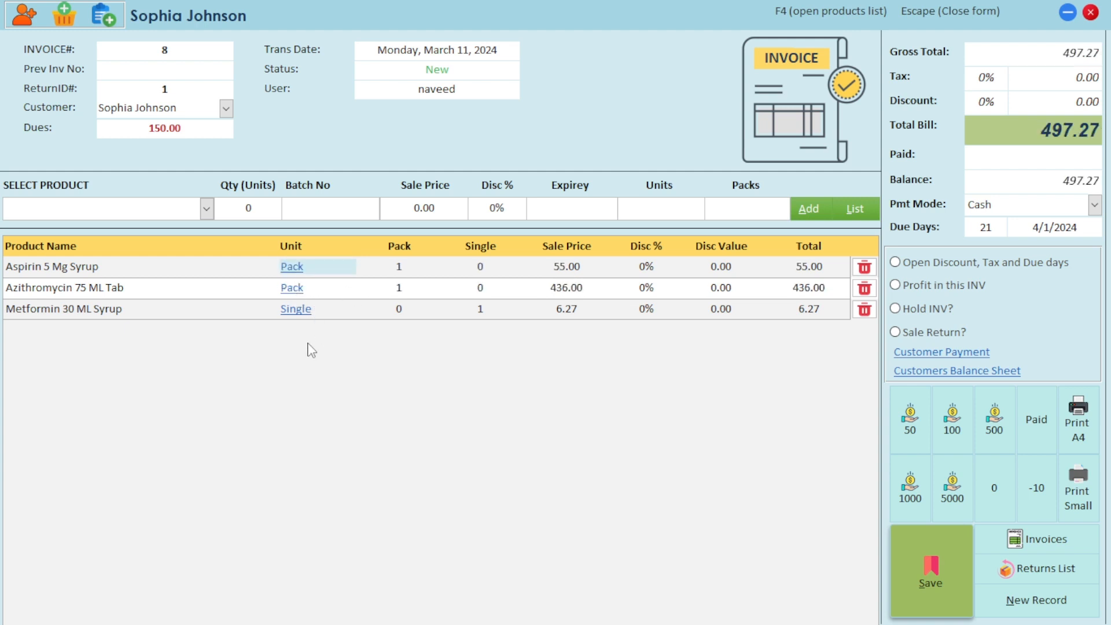
- Try to switch the Metformin 30 ML Syrup line from Single to Pack, then read and dismiss the message
click(297, 311)
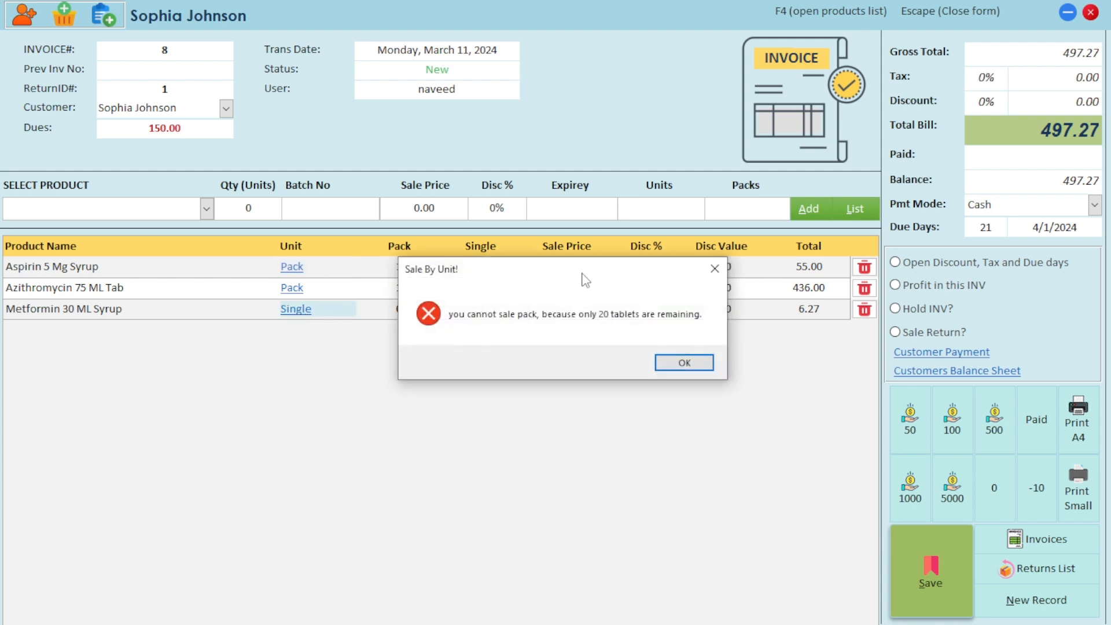
drag(585, 279, 556, 347)
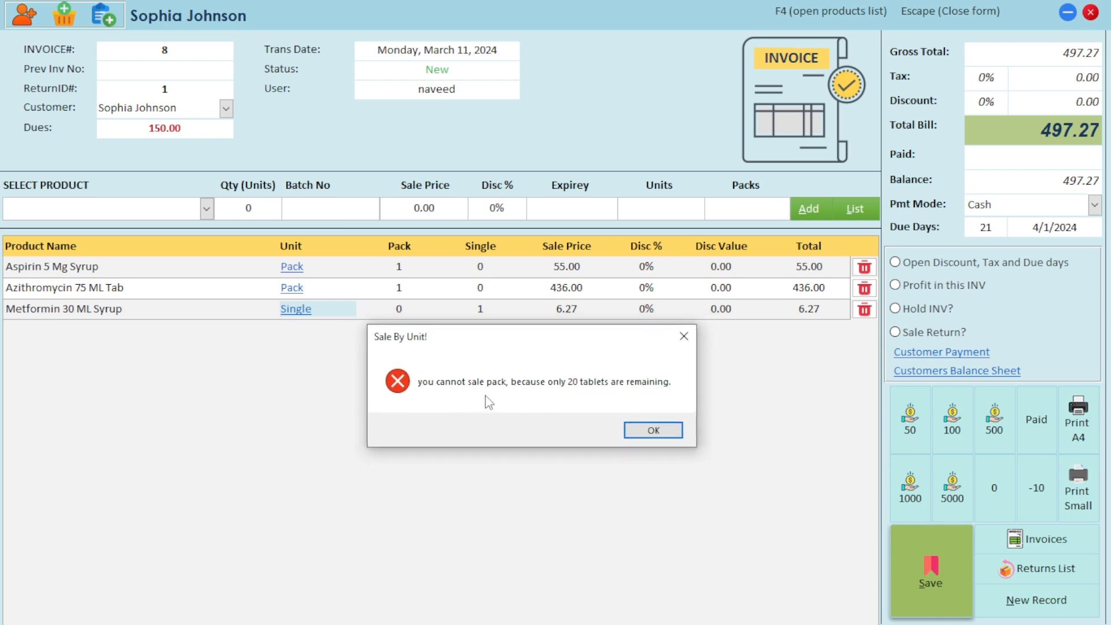
drag(542, 331, 529, 263)
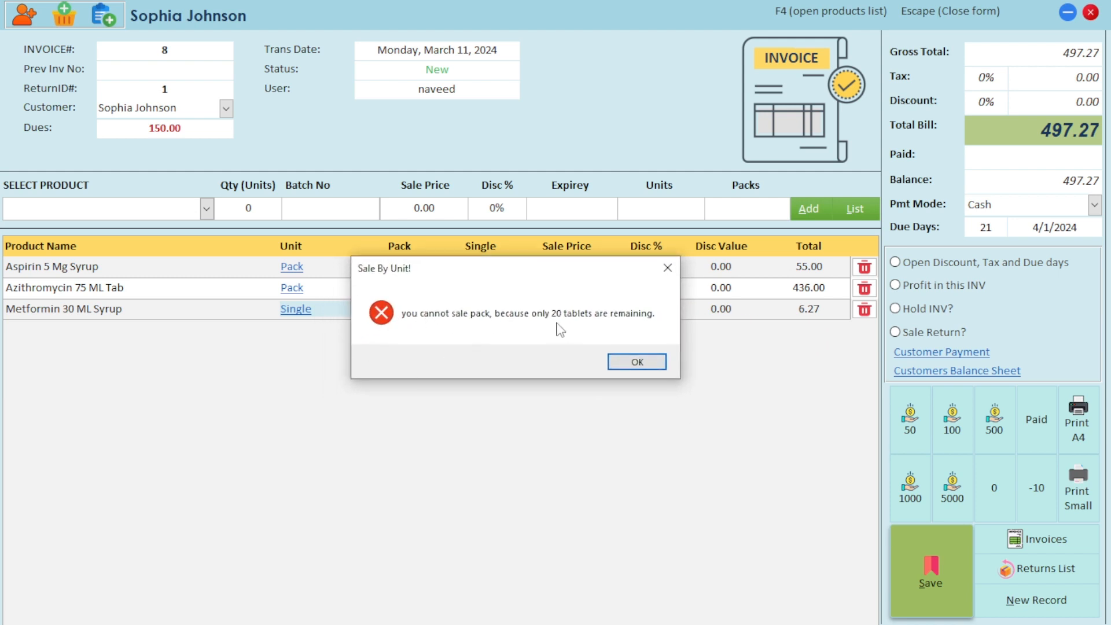
drag(559, 267, 543, 345)
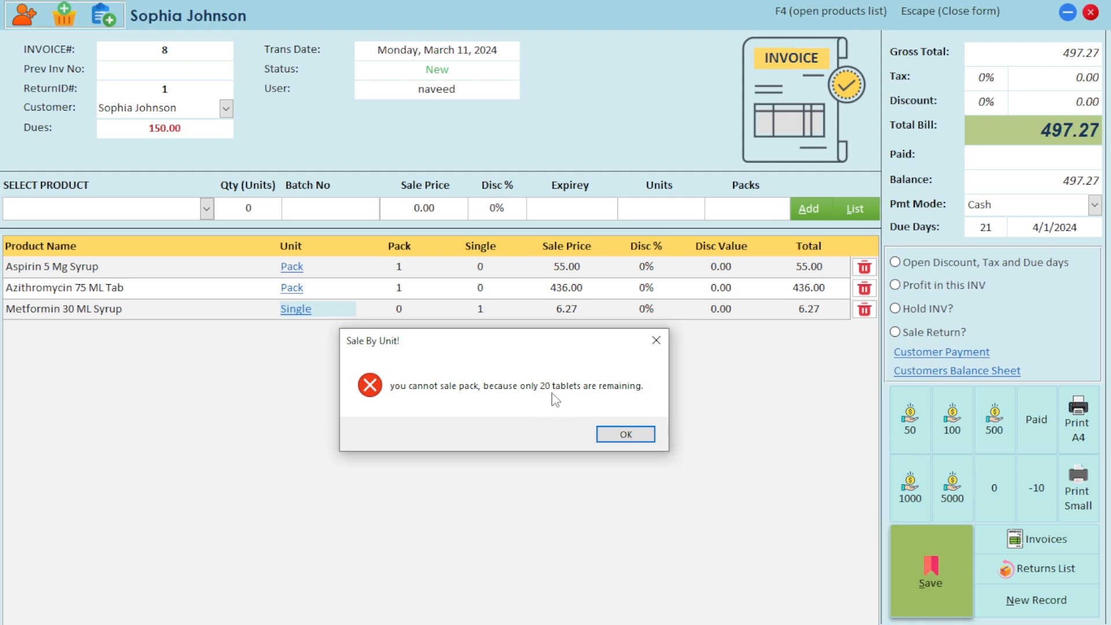
click(626, 435)
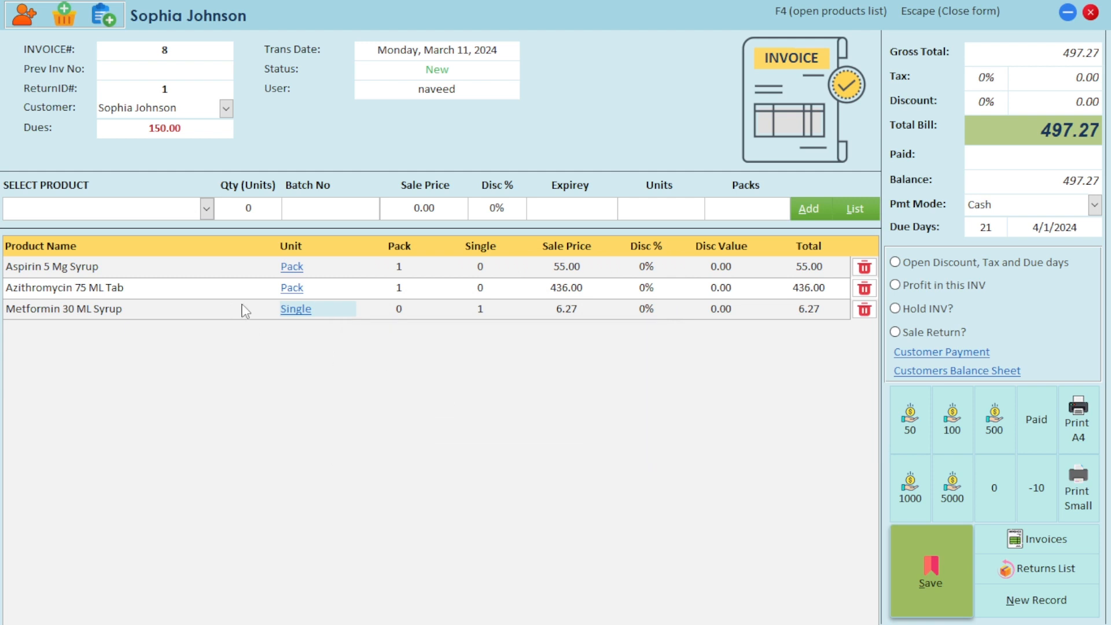
- Go through the unit, sale price and discount fields of the invoice's product lines without editing them
click(294, 319)
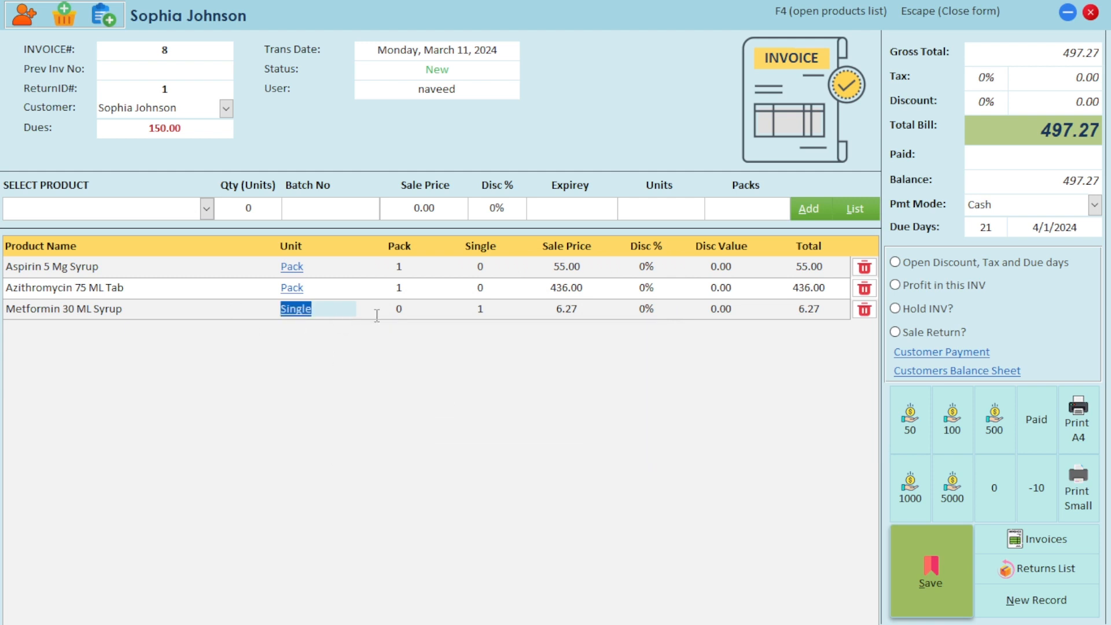
click(593, 267)
key(Down)
key(Down)
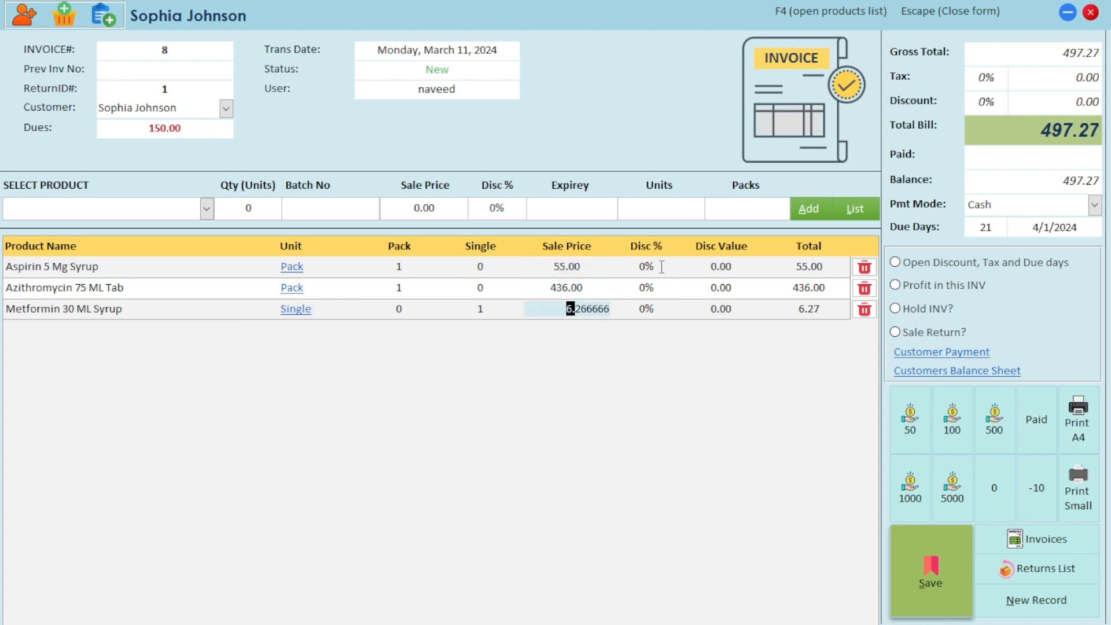
click(662, 266)
key(Down)
key(Down)
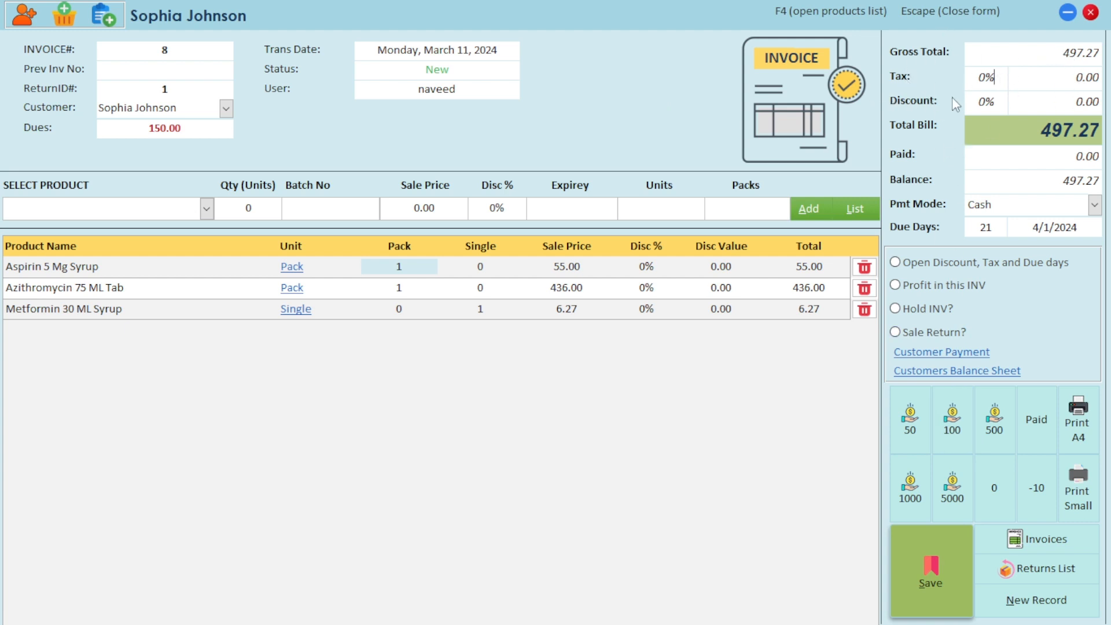
- Check the tax and paid amount fields, then set the invoice's due days to 30
key(Tab)
drag(1008, 154, 1107, 153)
key(Tab)
click(1057, 156)
click(987, 226)
text(30)
mouse_move(998, 226)
mouse_down()
mouse_move(965, 229)
mouse_move(982, 228)
mouse_up()
key(Return)
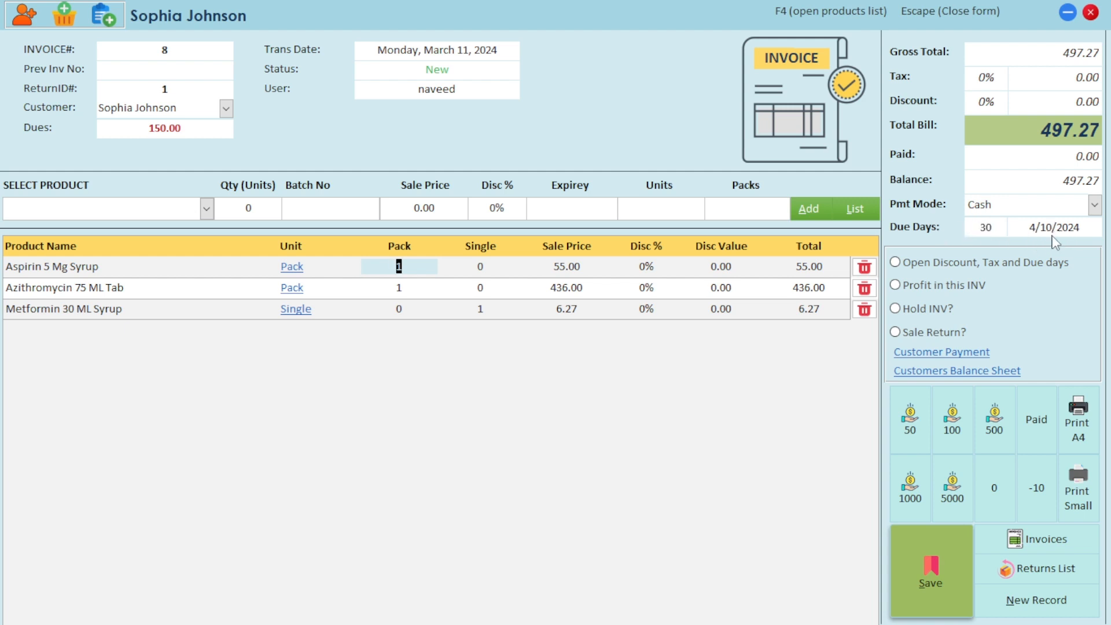
- View the available payment modes and keep Cash
click(1094, 205)
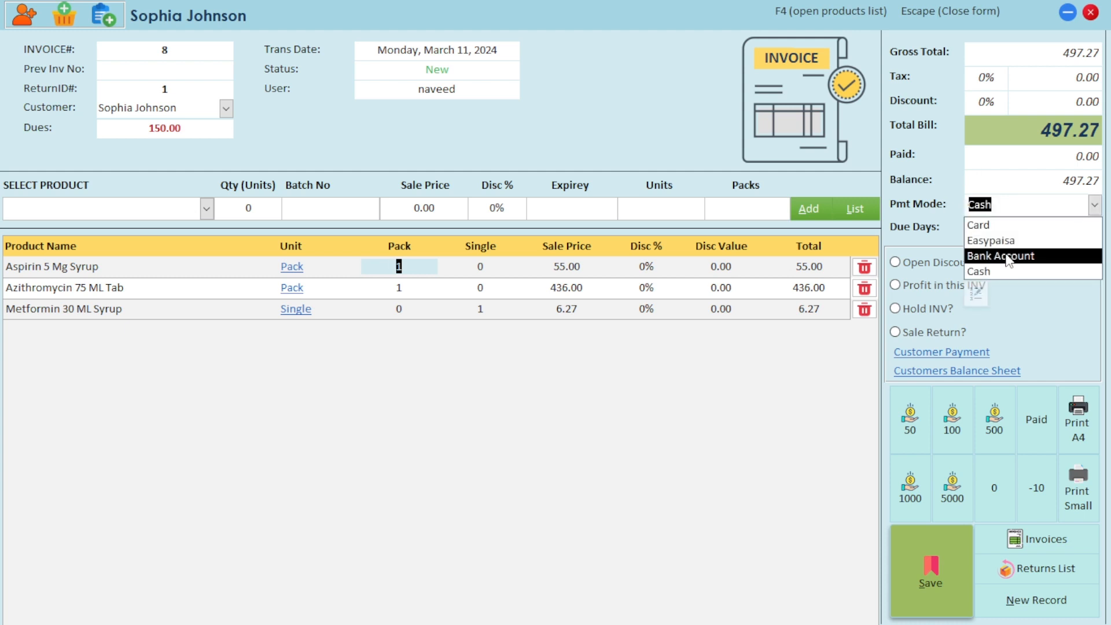
click(1095, 205)
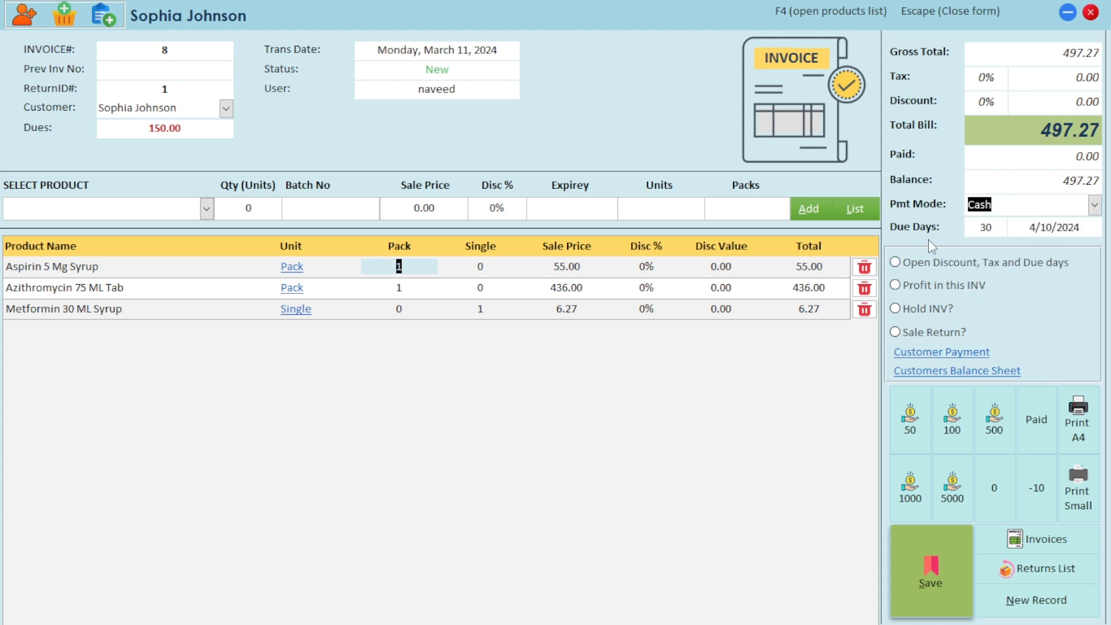
key(Return)
- Enable the Open Discount, Tax and Due days option for the invoice
click(910, 267)
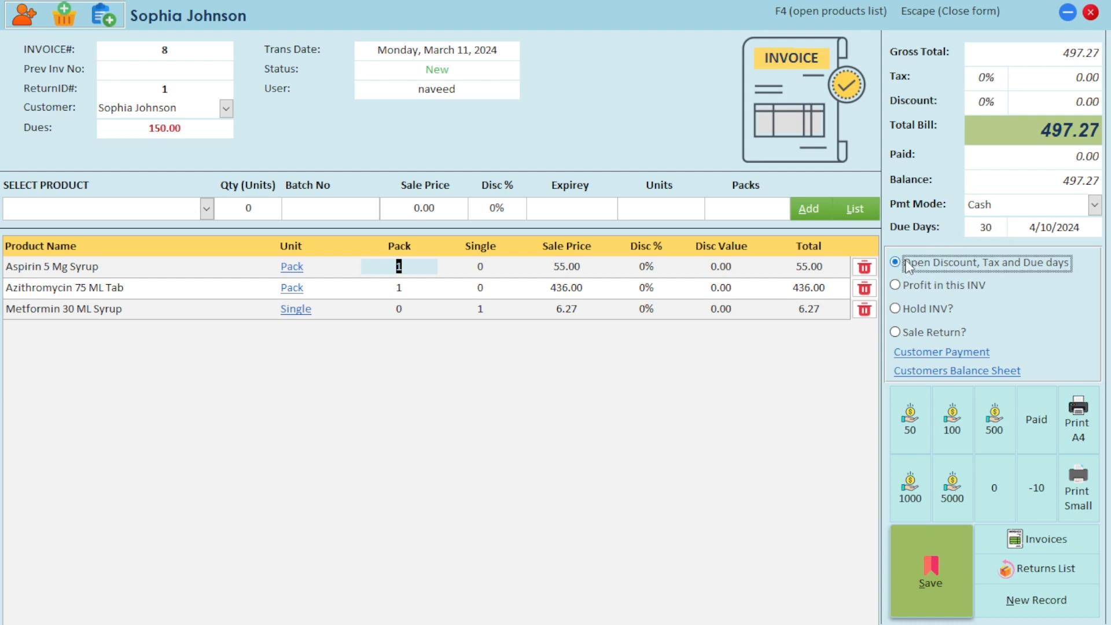
click(910, 266)
click(908, 266)
- Show and hide the invoice profit, try the Hold INV option, and switch Sale Return mode on and back off
click(904, 286)
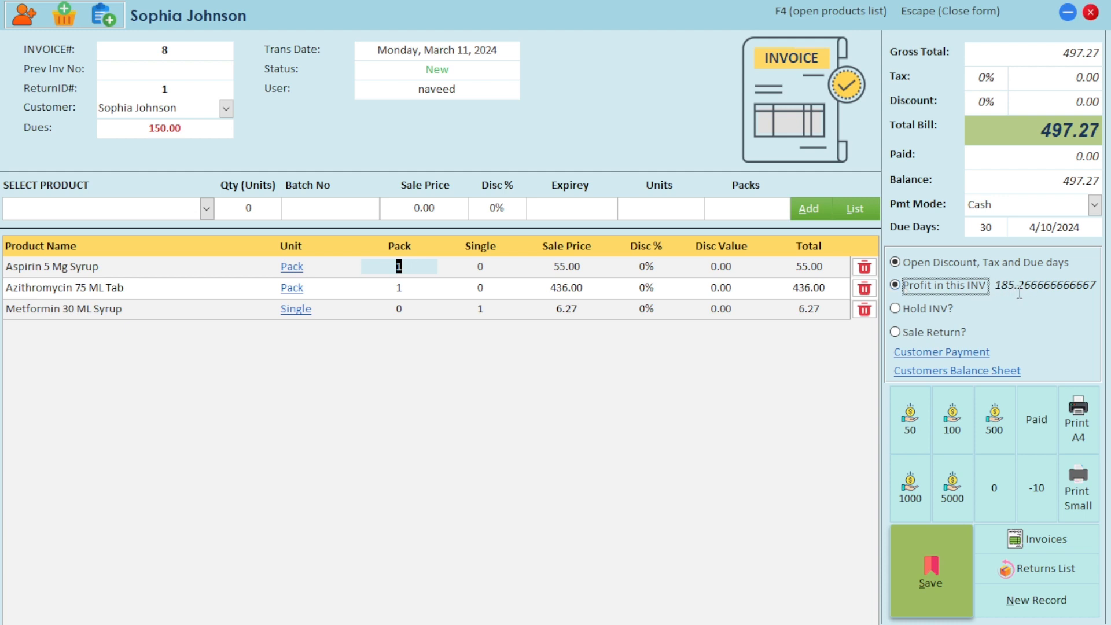
click(921, 285)
click(923, 311)
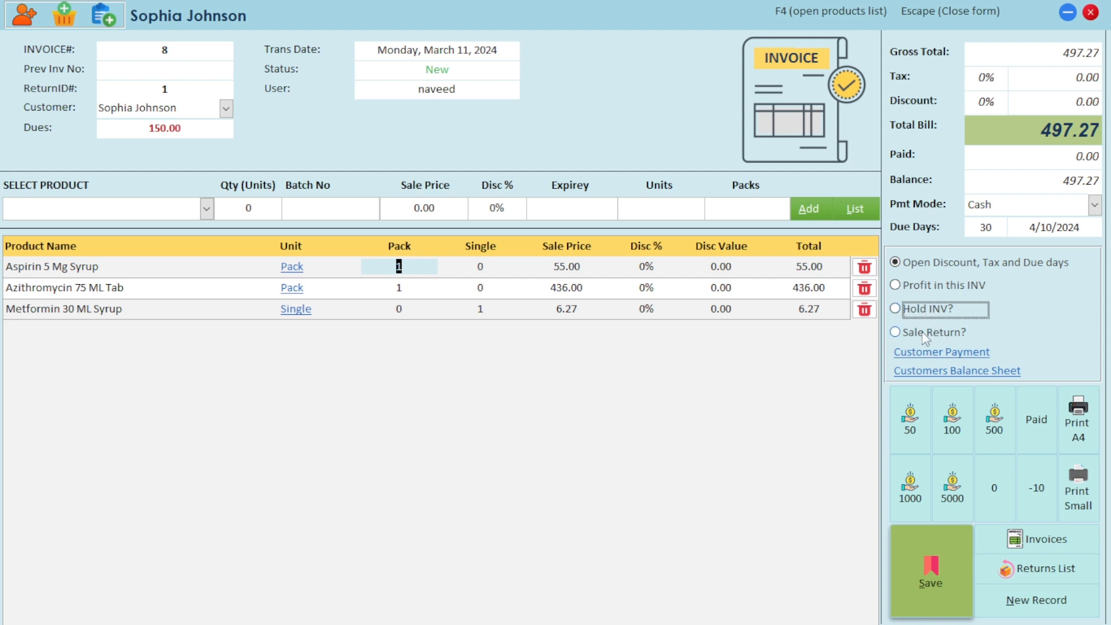
click(924, 334)
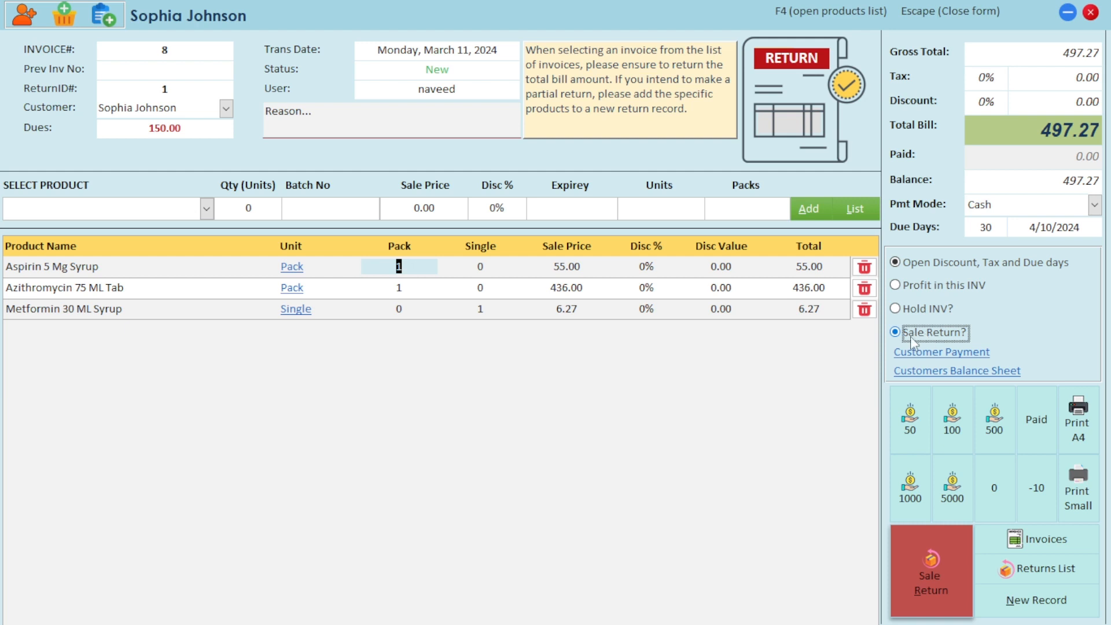
click(912, 336)
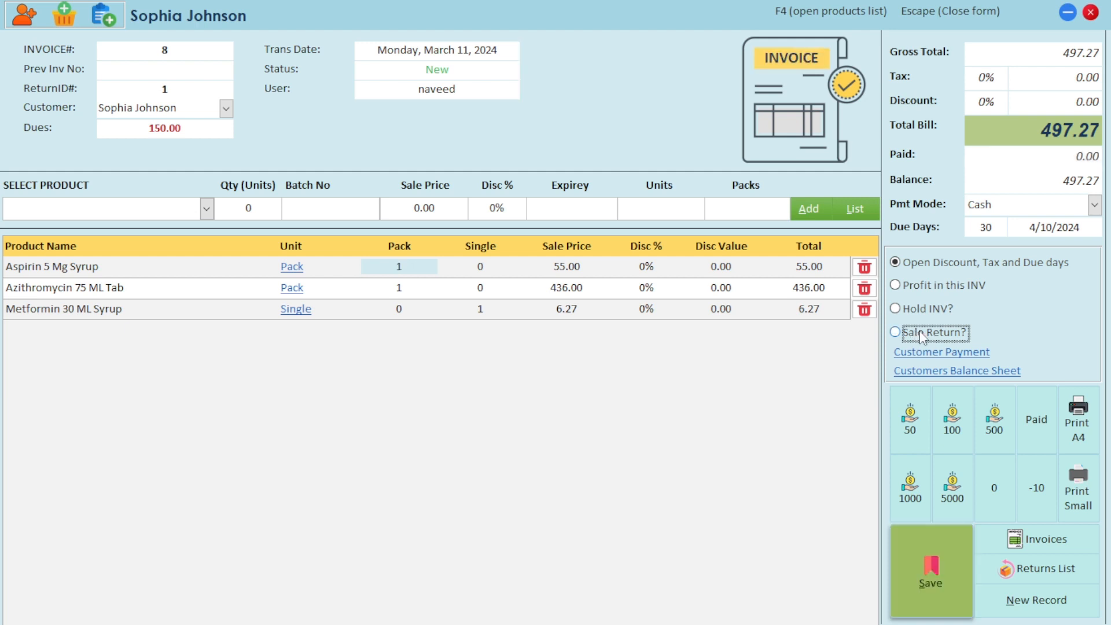
- Build up the paid amount with quick amounts of 500, 5000, 1000, 50, 100 and 500, then reset it to 0
click(988, 418)
click(953, 478)
click(921, 488)
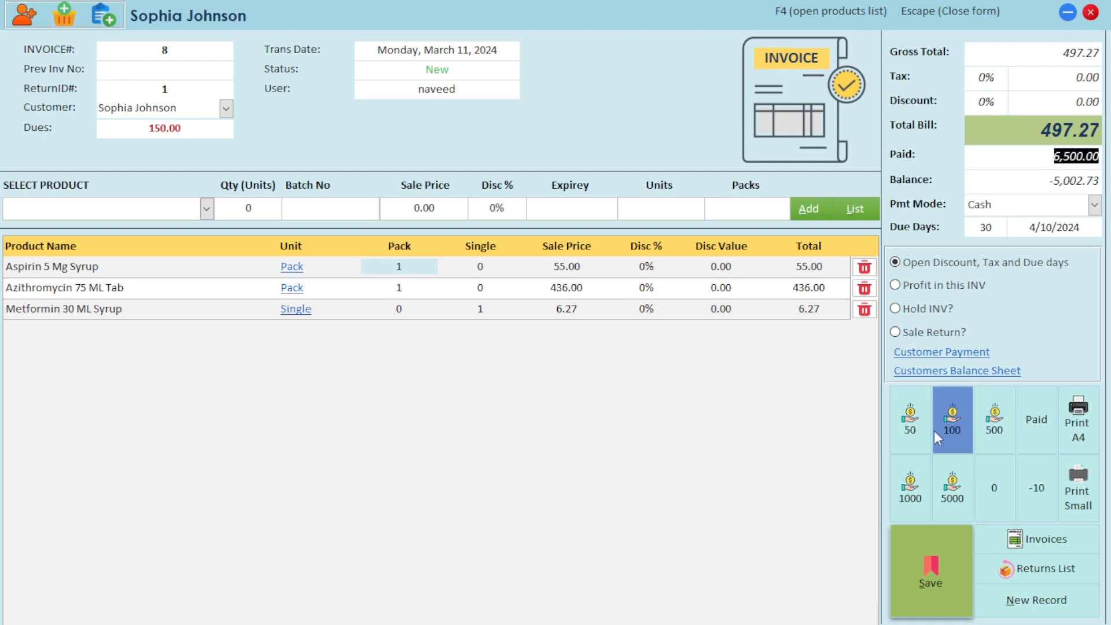
click(924, 432)
click(949, 433)
click(986, 433)
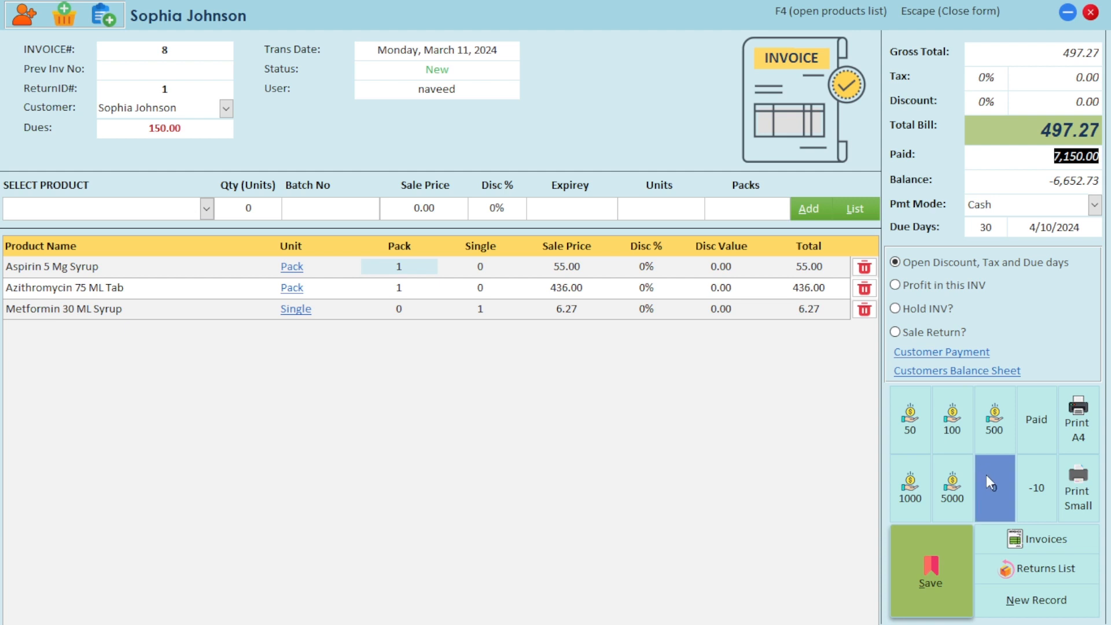
click(991, 482)
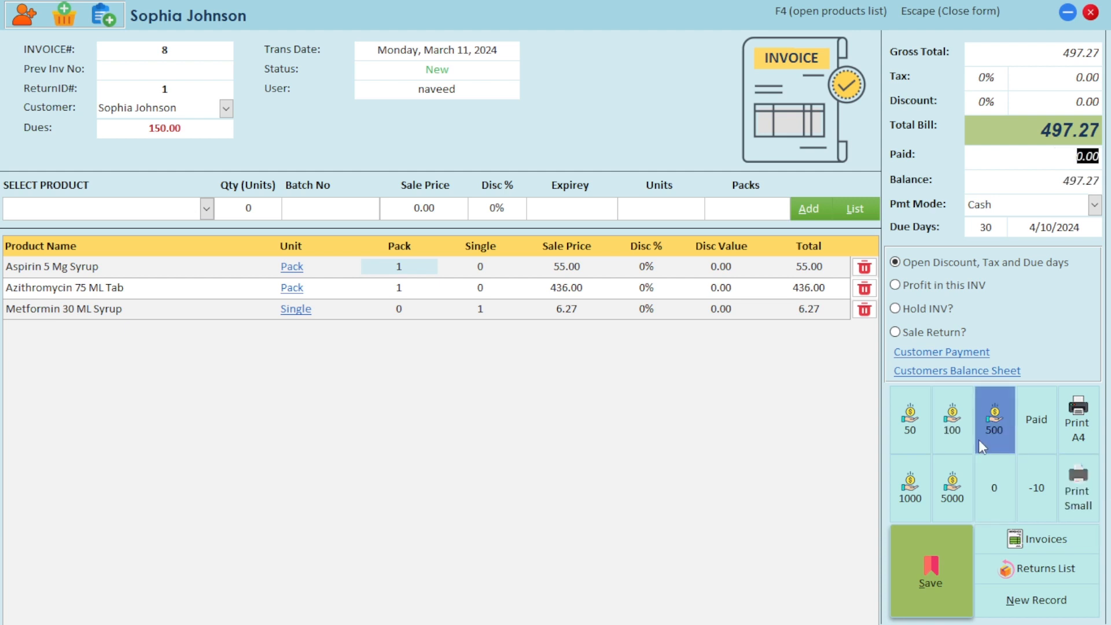
- Mark the invoice as fully paid and save it
click(1038, 429)
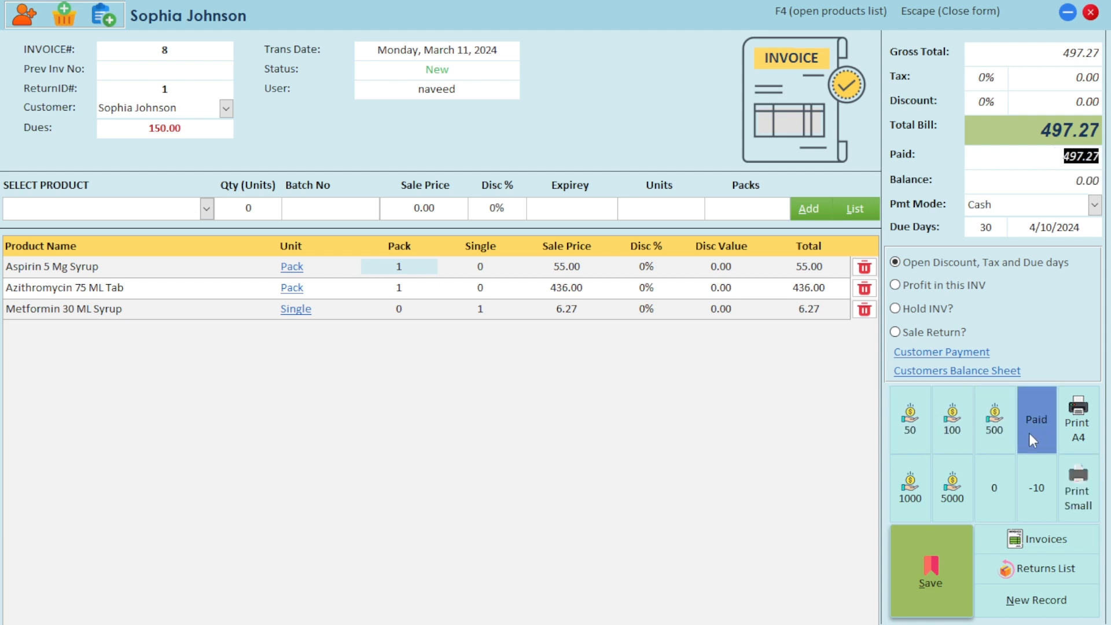
click(934, 568)
click(634, 363)
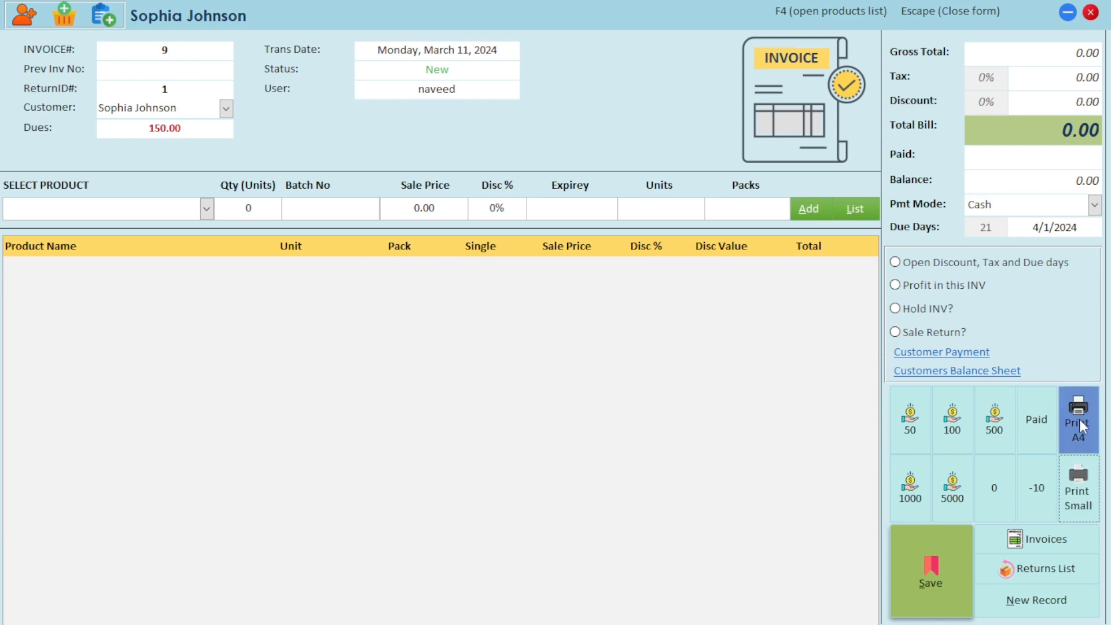
- Preview the saved invoice in A4 format, decline printing and close the preview
click(1077, 434)
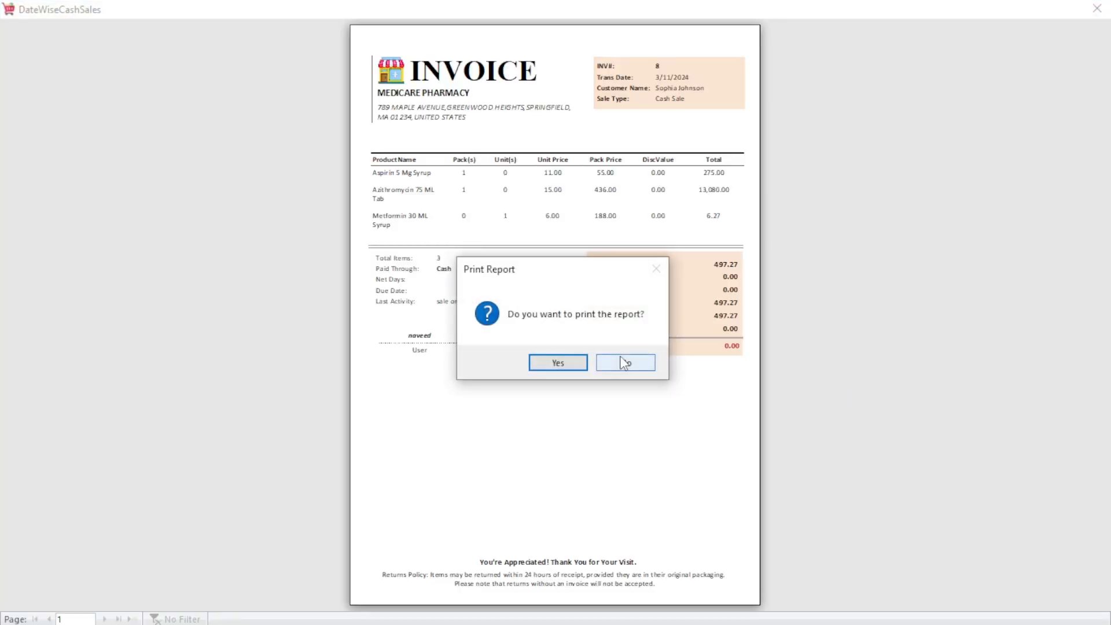
click(626, 363)
click(1096, 8)
- Preview the saved invoice in the small receipt format, decline printing and close the preview
click(1078, 489)
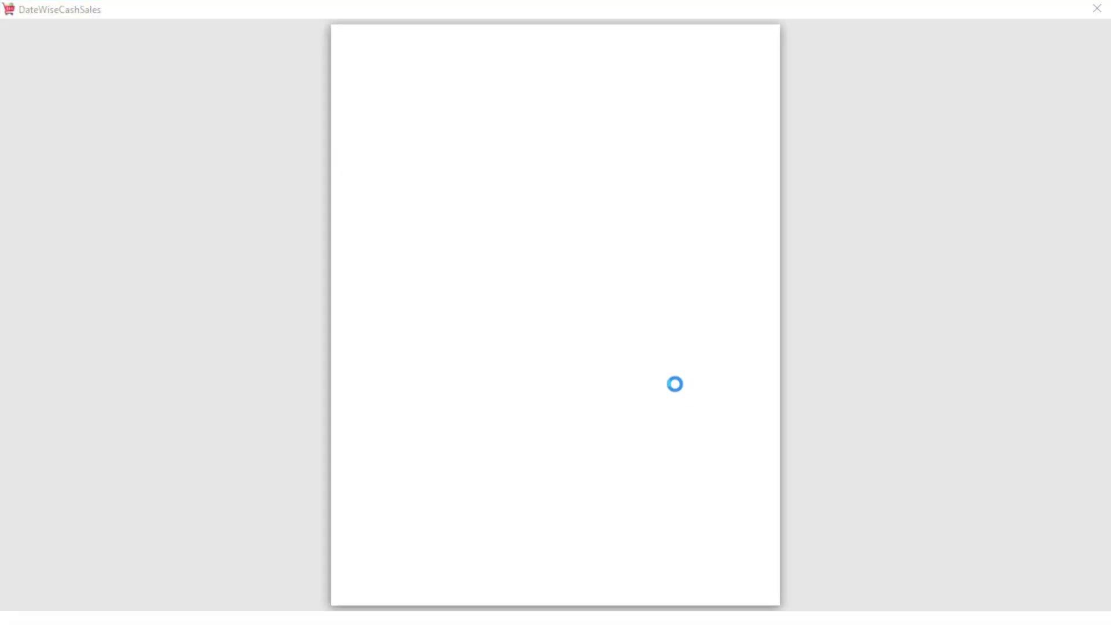
drag(596, 292, 589, 219)
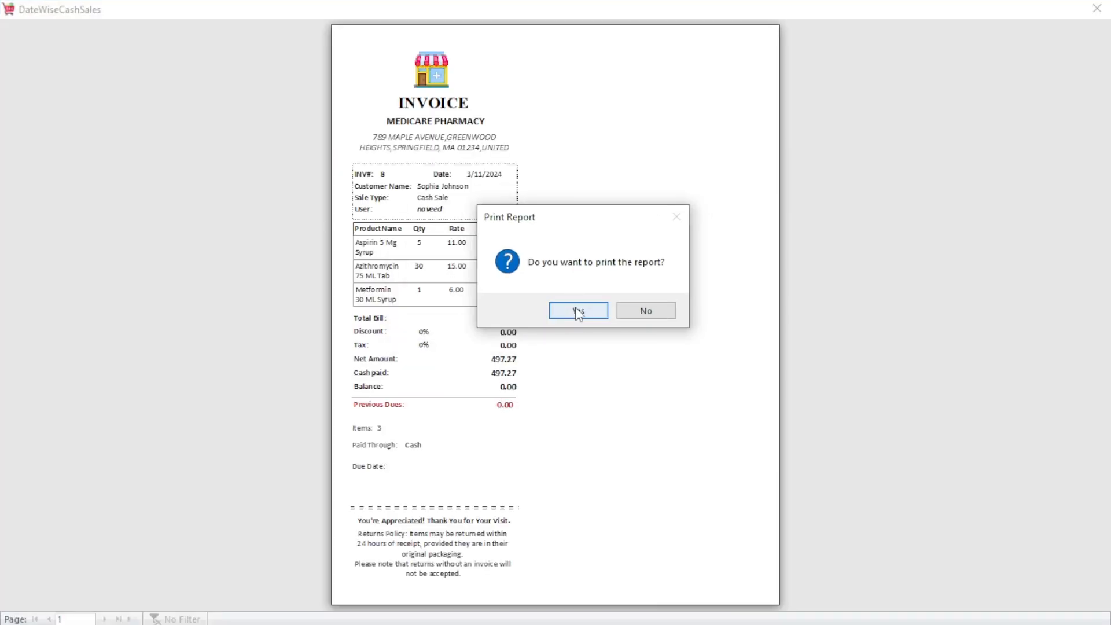
click(646, 311)
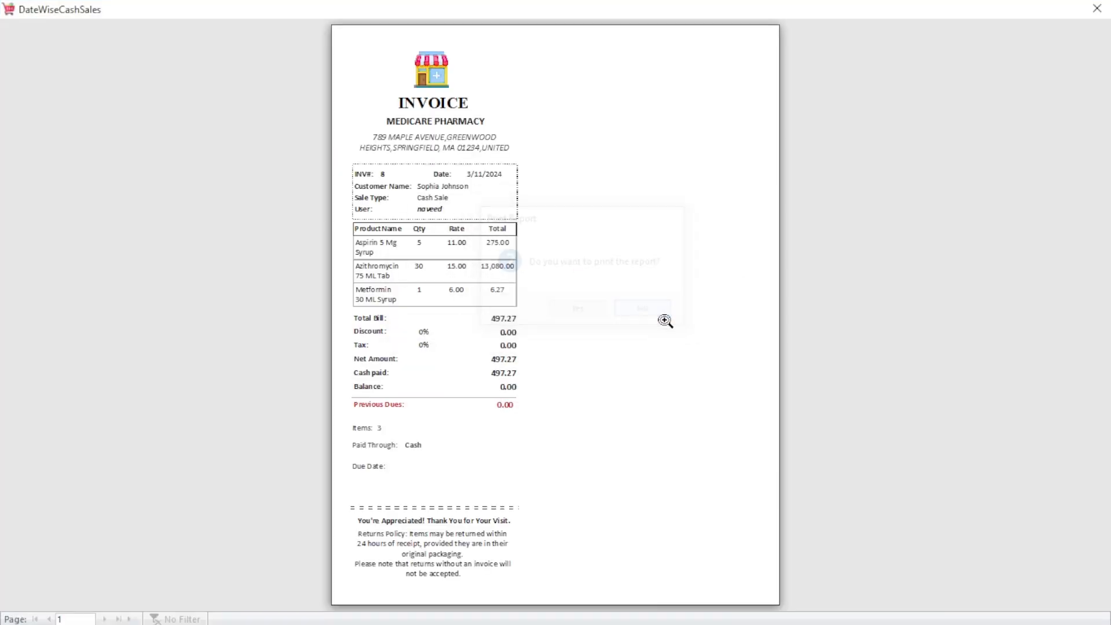
click(1097, 8)
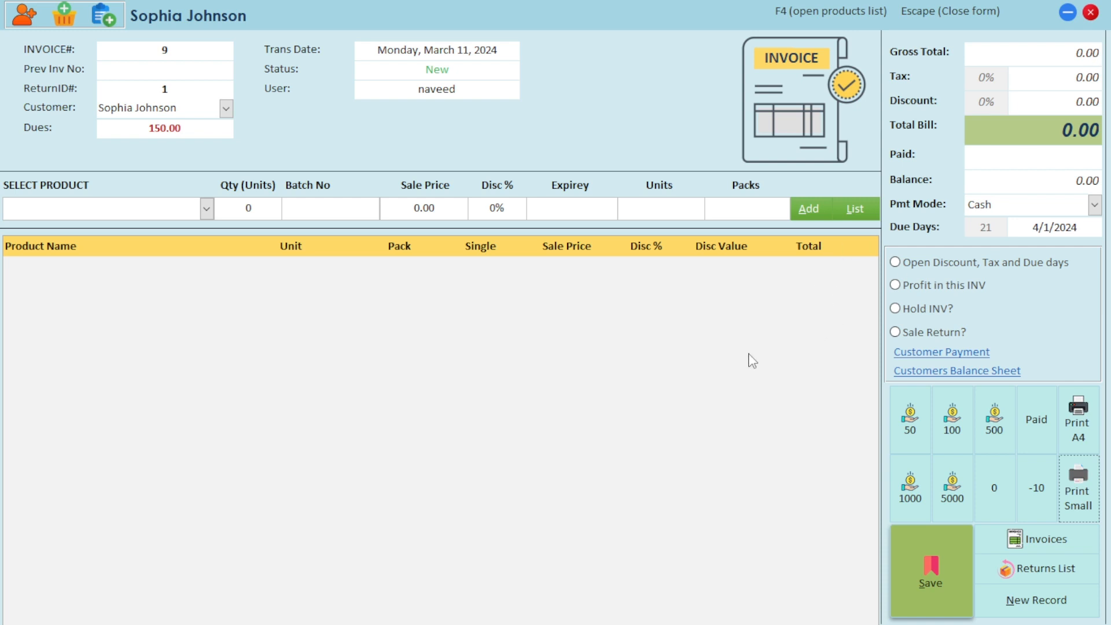
- Open and close the Customer Payment form, then view and close the Customers Balance Sheet
click(929, 357)
click(788, 91)
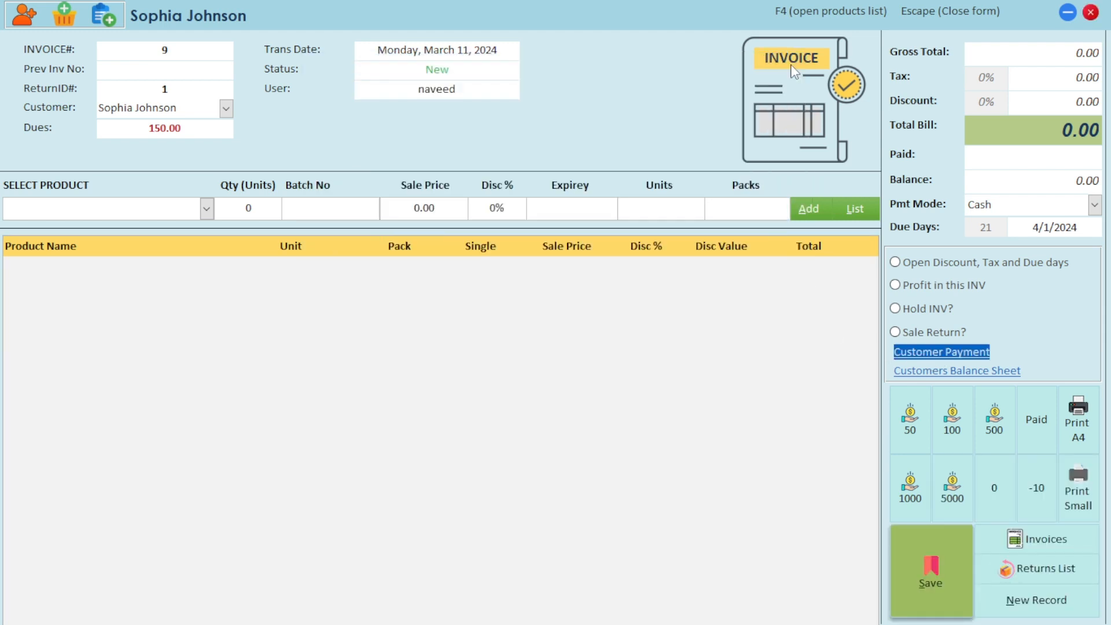
click(949, 370)
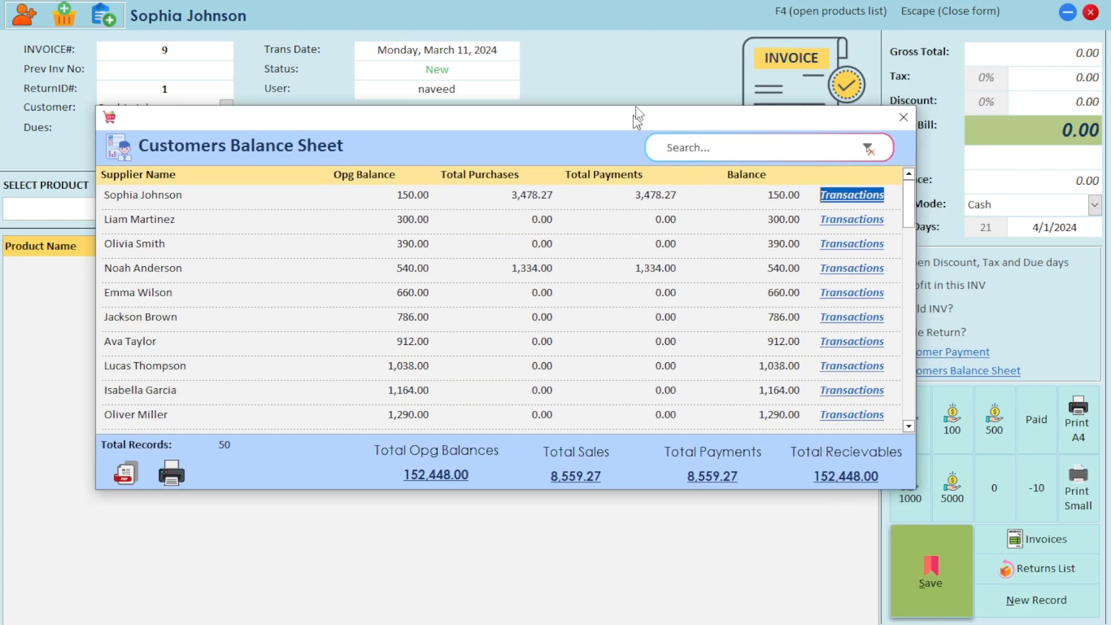
drag(637, 116, 713, 82)
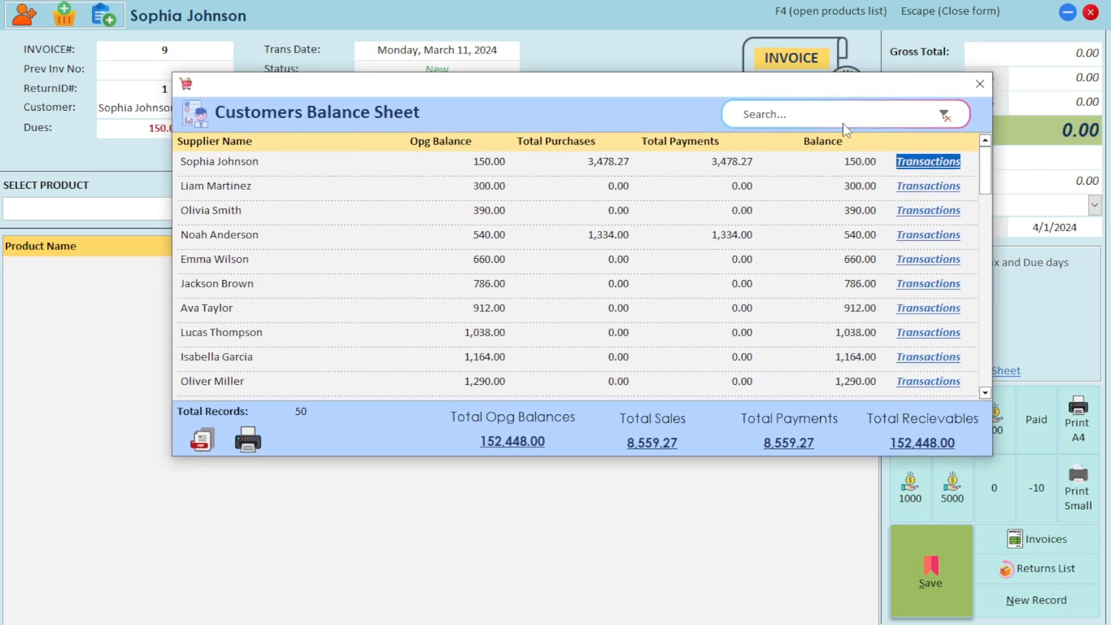
click(979, 86)
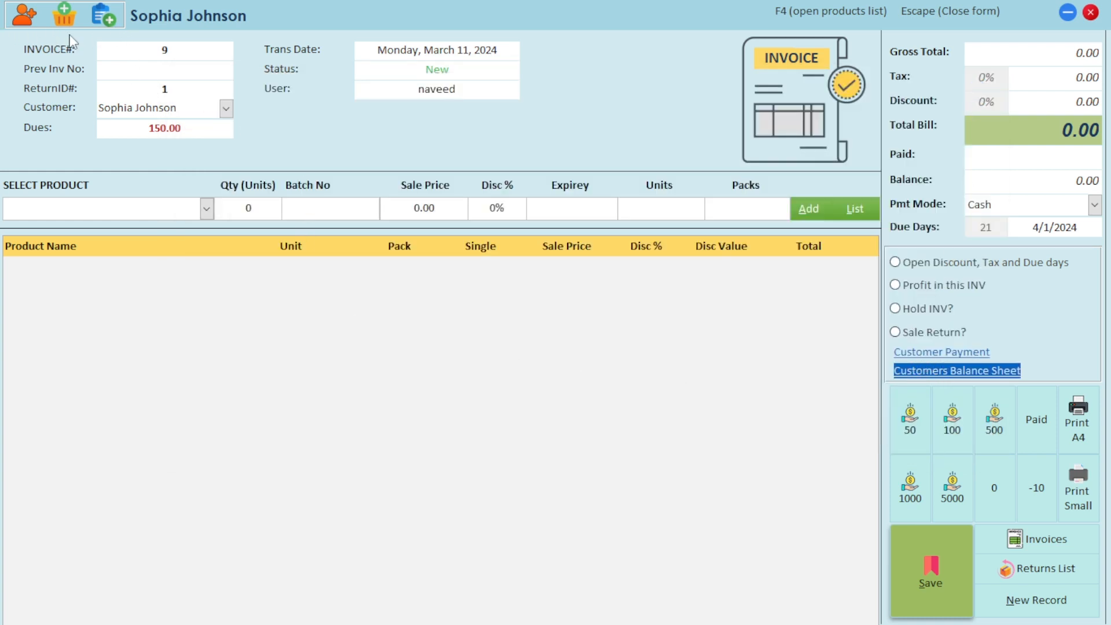
- Open and close the sales form's quick-entry forms, including Add/Edit Customer, without entering a record
click(107, 15)
click(24, 15)
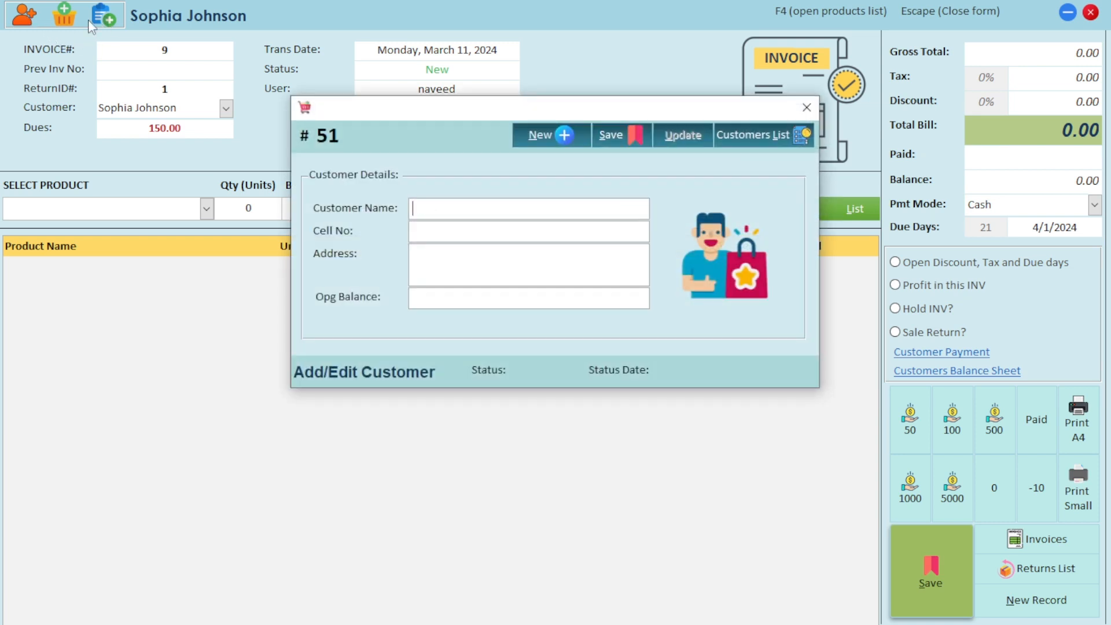
key(Escape)
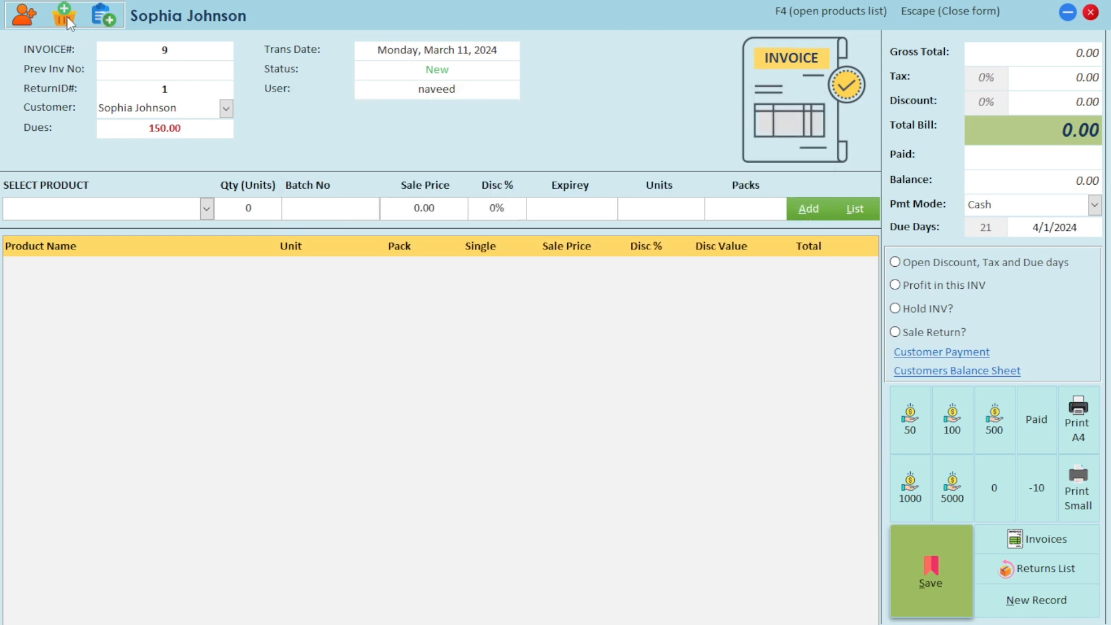
click(65, 18)
click(1002, 54)
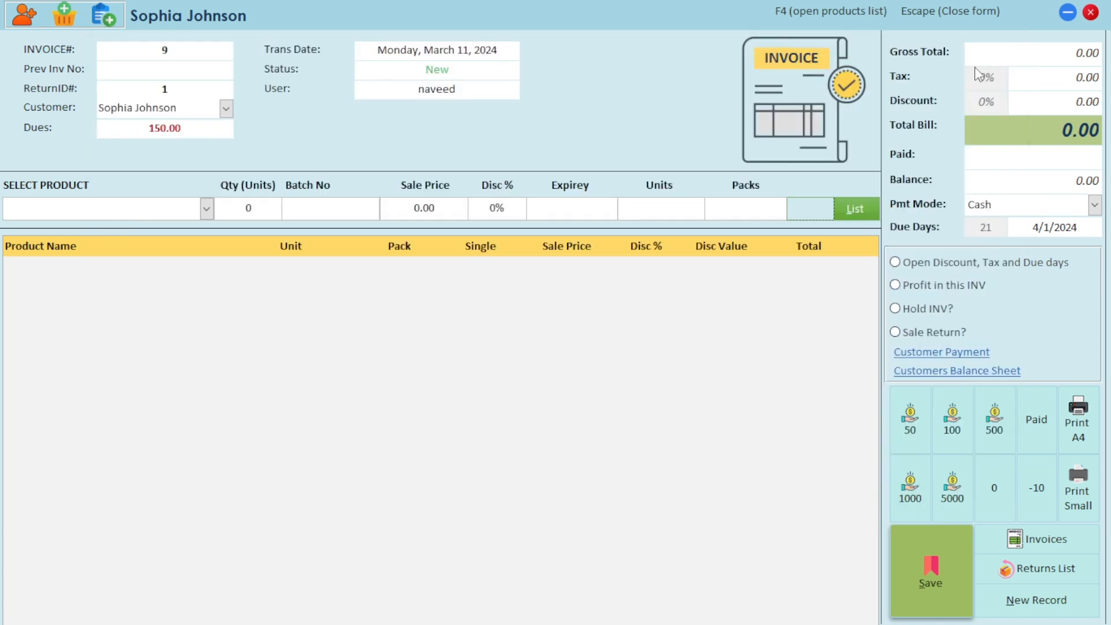
- Open the Sales Invoices list and try its search with "1" and "p", then check its From and To date fields
click(1044, 538)
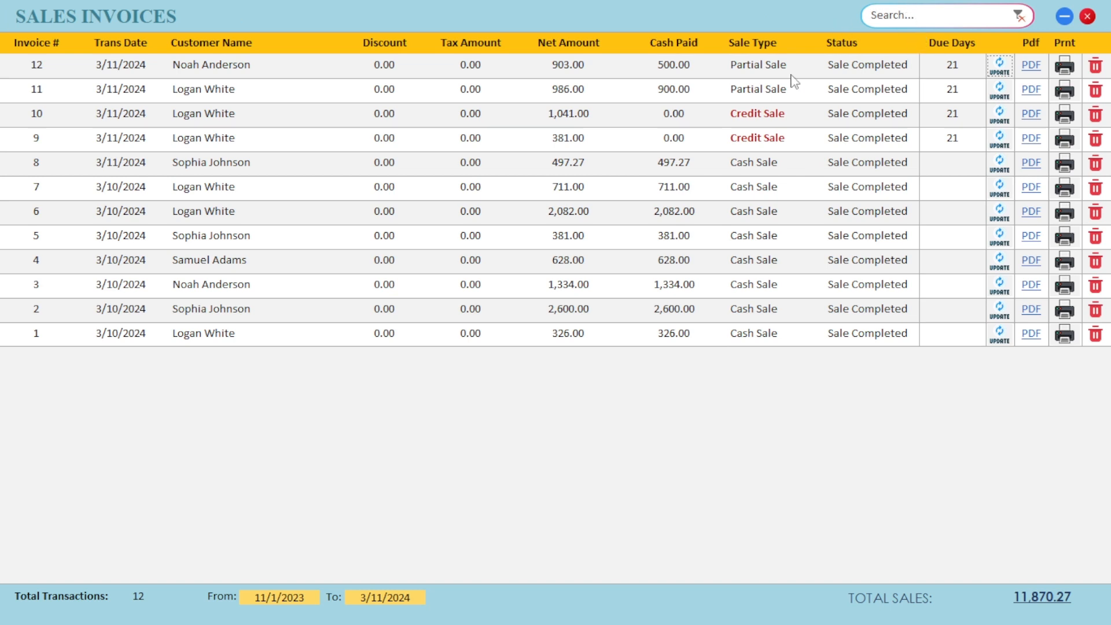
click(904, 17)
text(1)
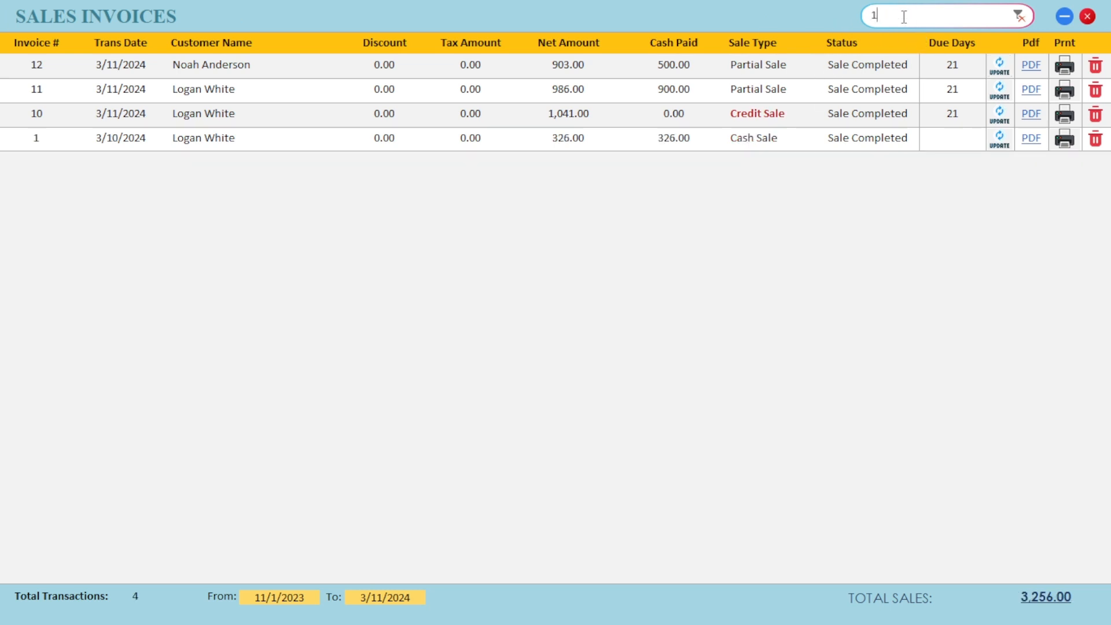
key(BackSpace)
text(p)
key(BackSpace)
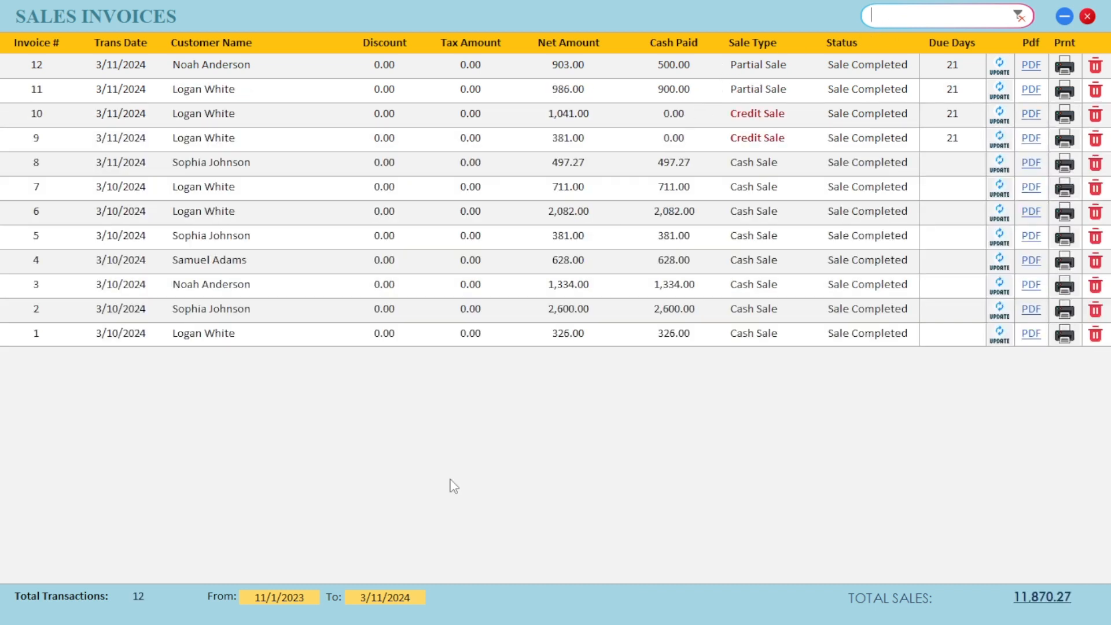
click(284, 602)
drag(378, 597, 399, 598)
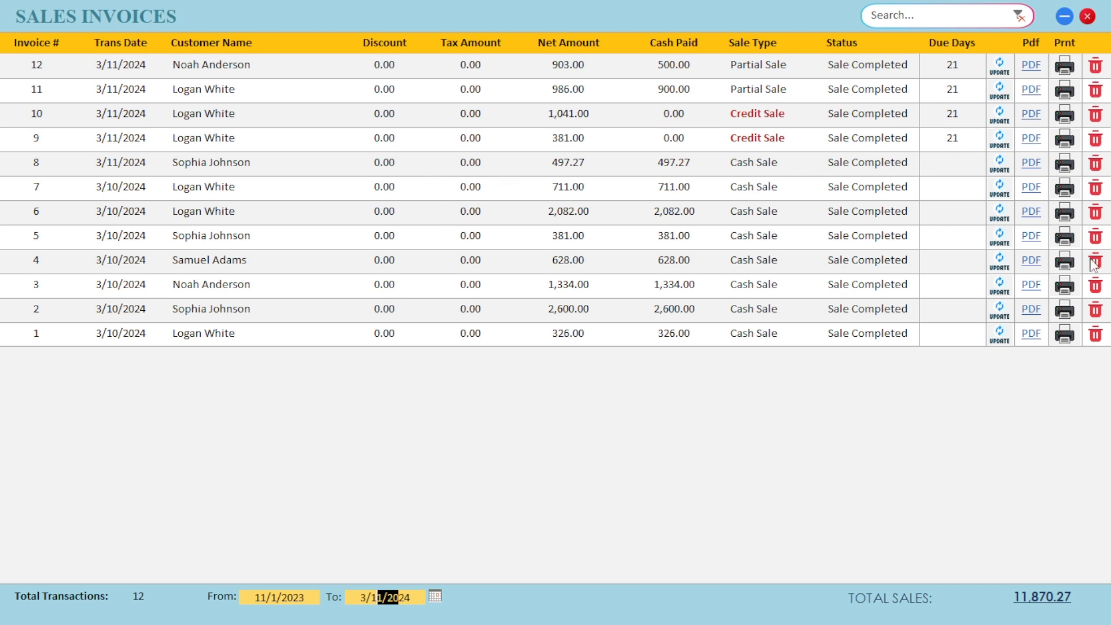
- Preview the printout of invoice 12 from the sales list, decline printing and close the preview
click(1064, 65)
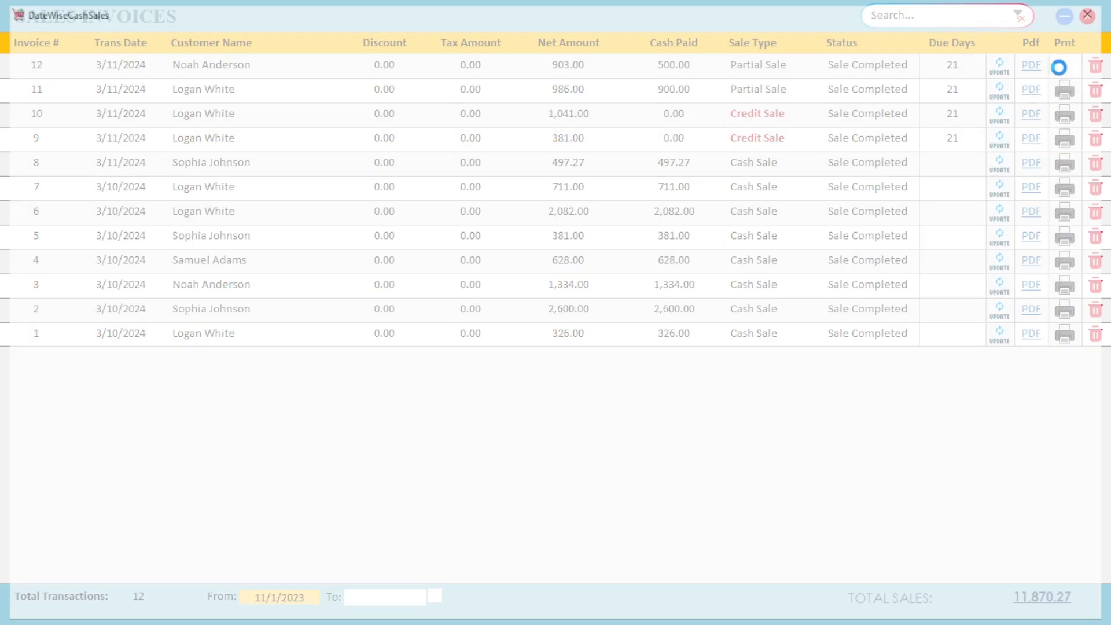
click(649, 363)
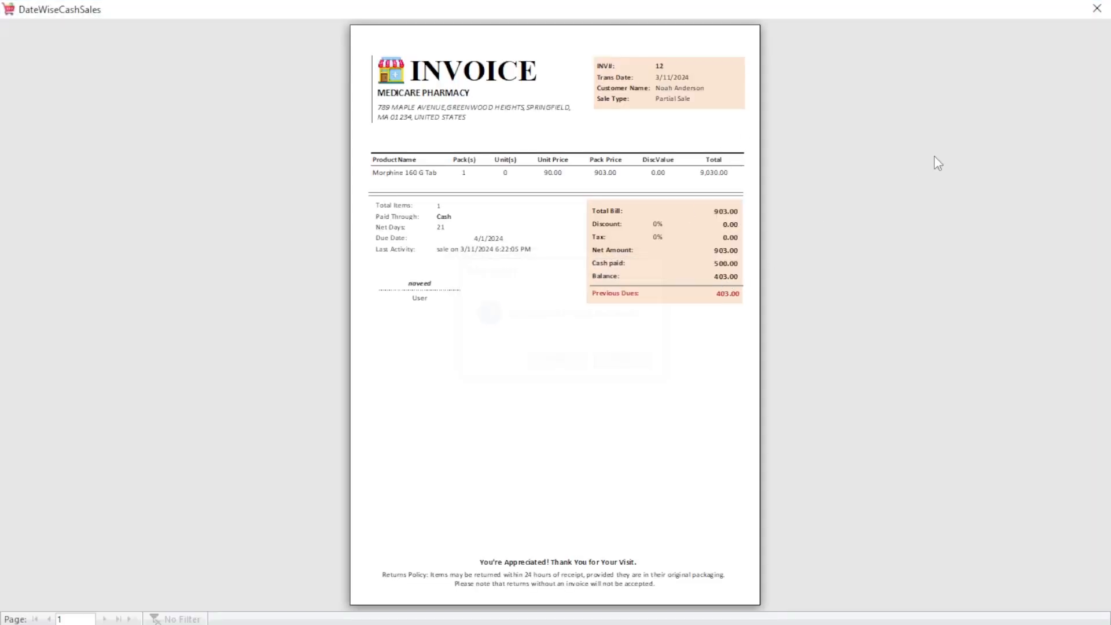
click(1098, 8)
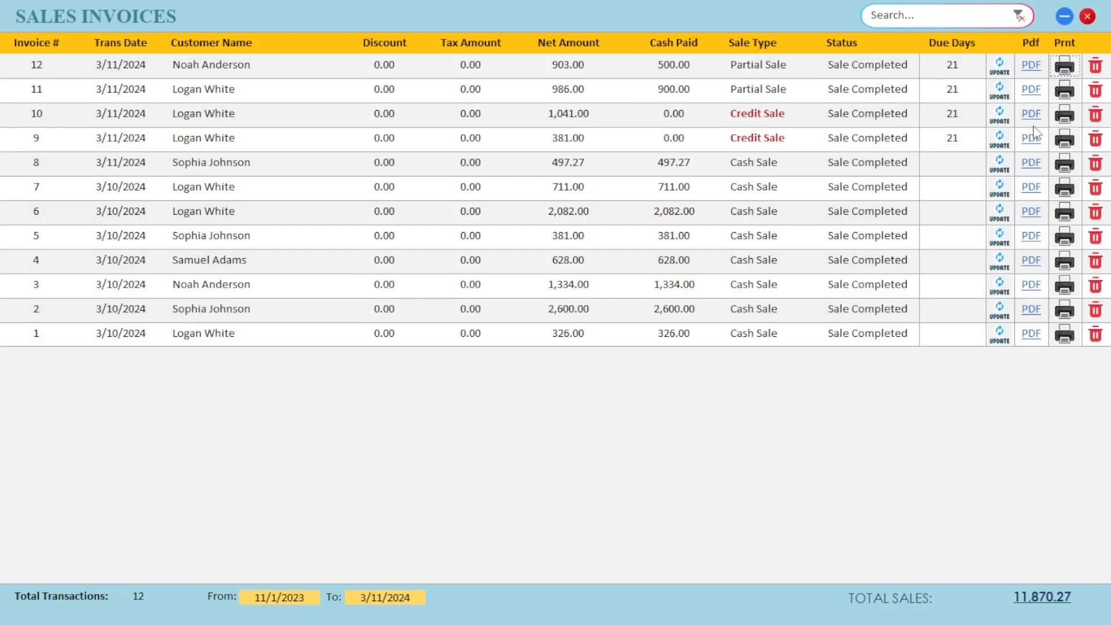
- Open invoice 12 for updating, set the Morphine 160 G Tab quantity to 2 packs and save the updated bill
click(1000, 67)
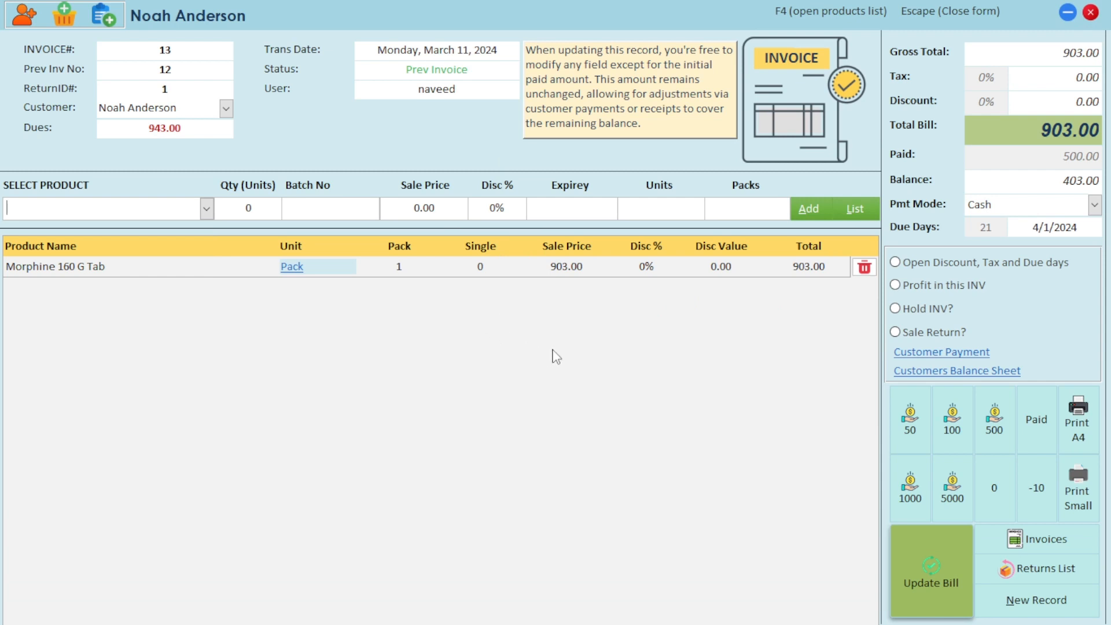
click(432, 265)
text(2)
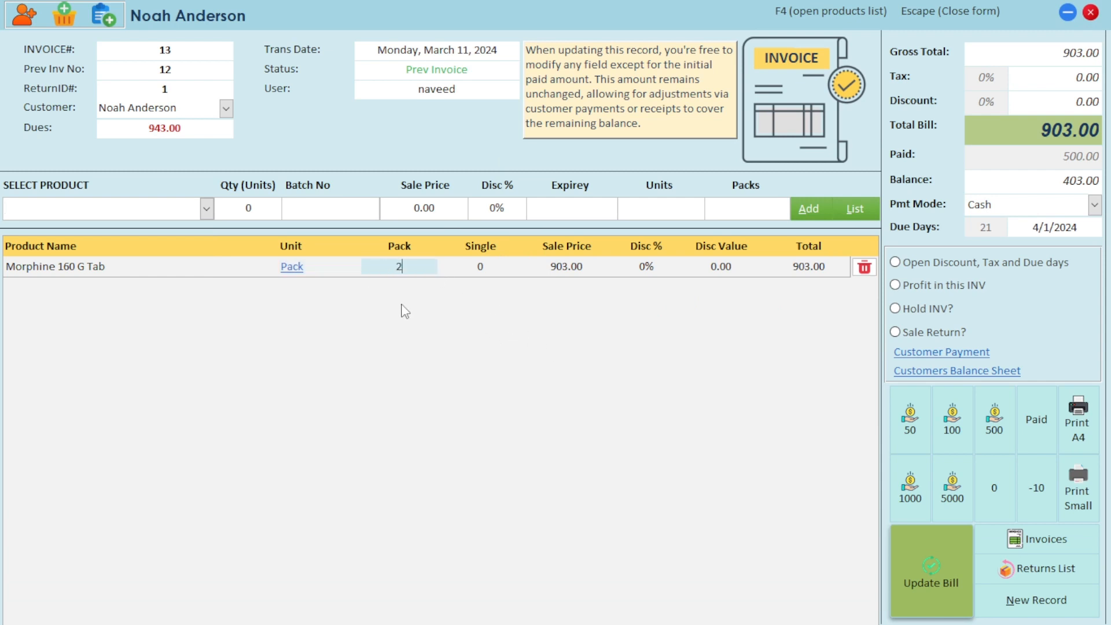
key(Return)
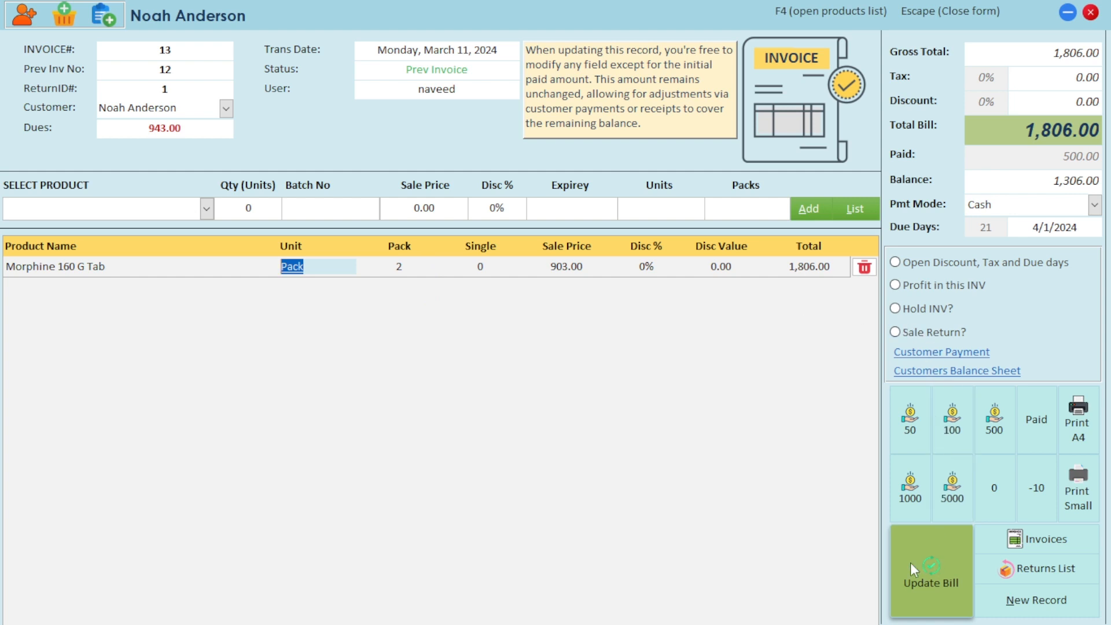
click(934, 565)
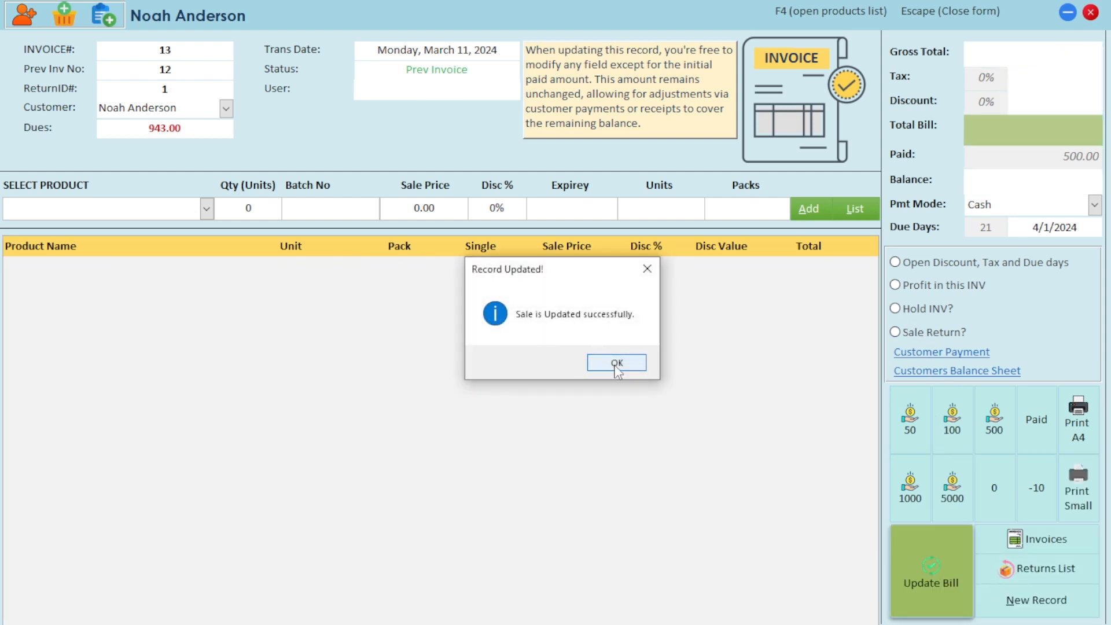
drag(580, 270, 583, 276)
click(616, 369)
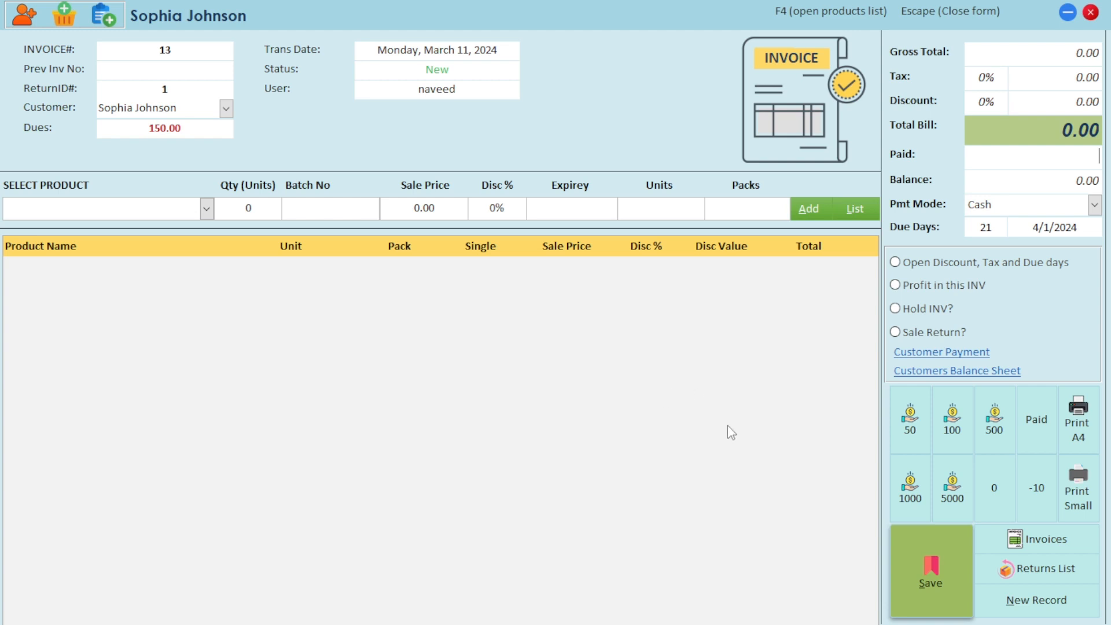
- Reopen invoice 12 from the sales invoices list and process it as a full sale return with the reason left blank
click(1037, 540)
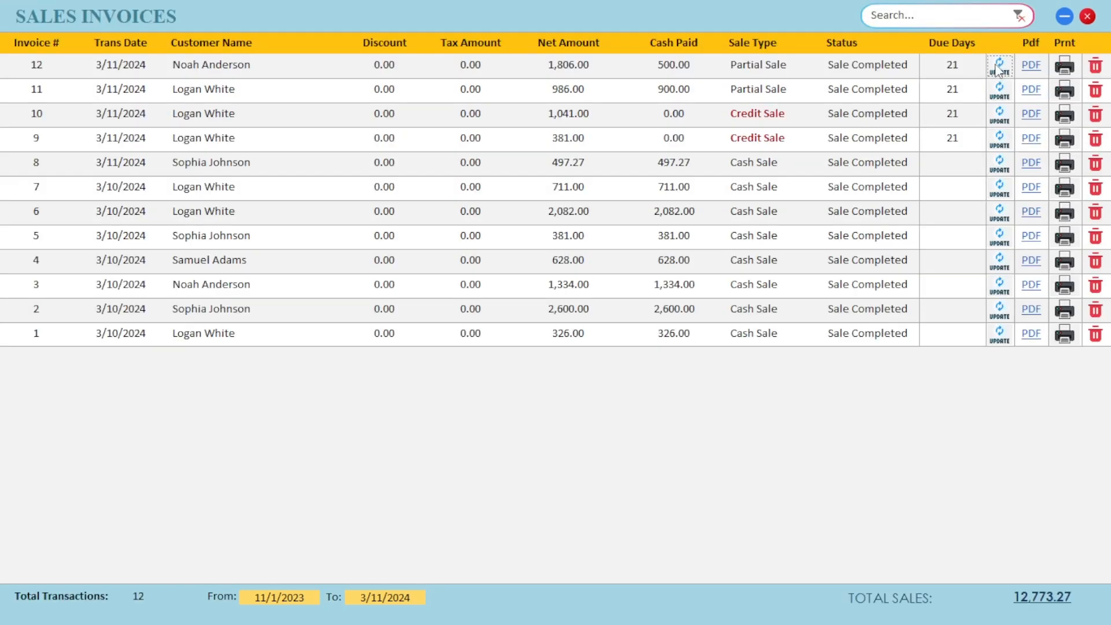
click(997, 65)
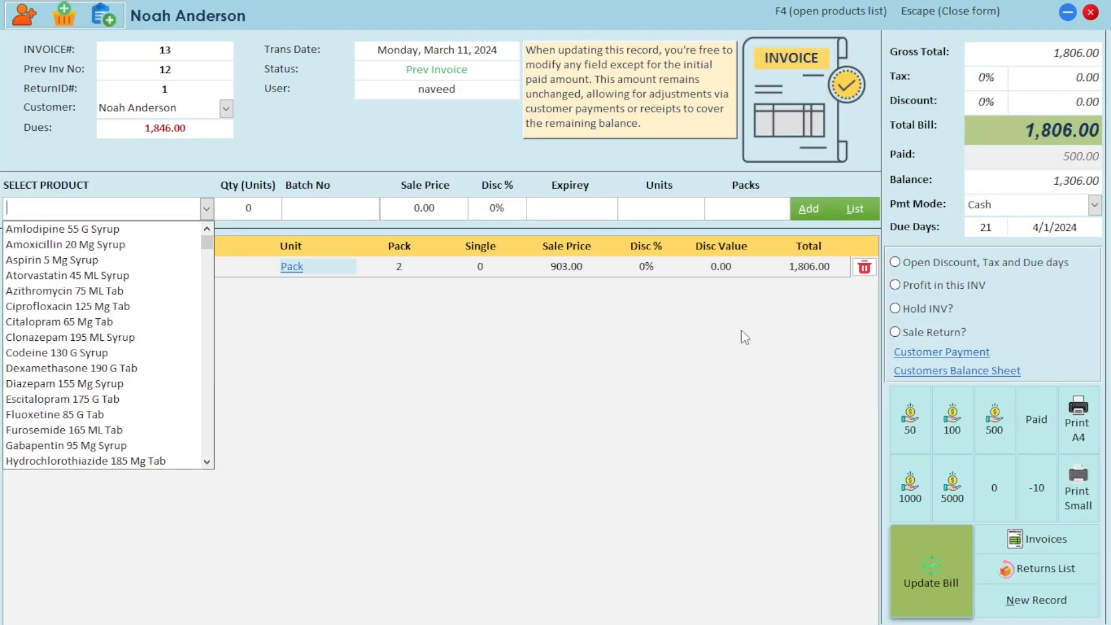
click(941, 335)
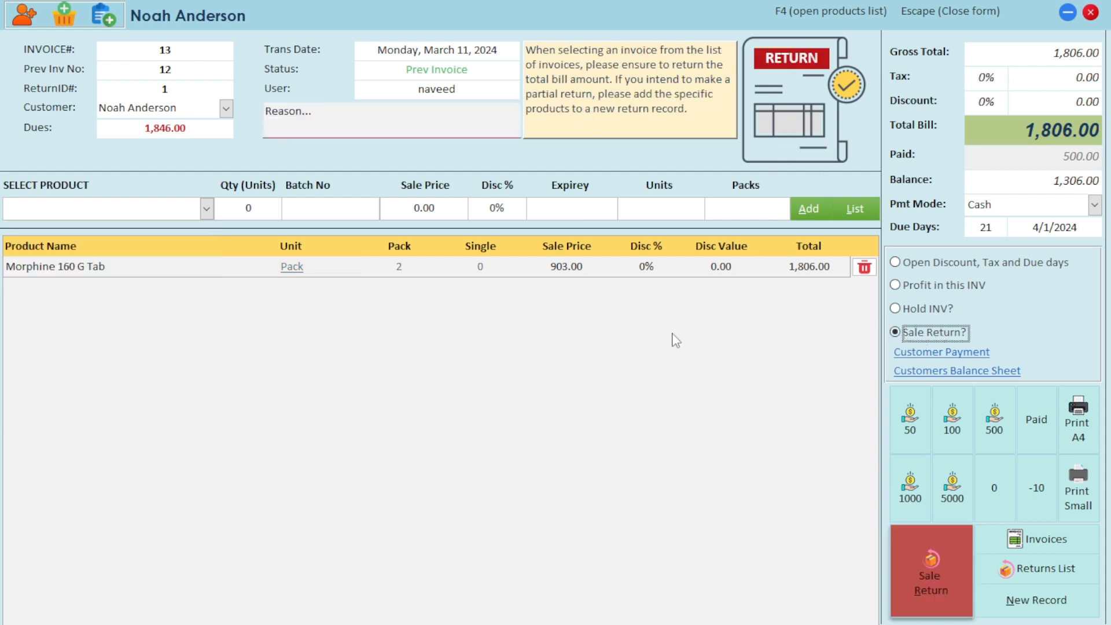
click(295, 116)
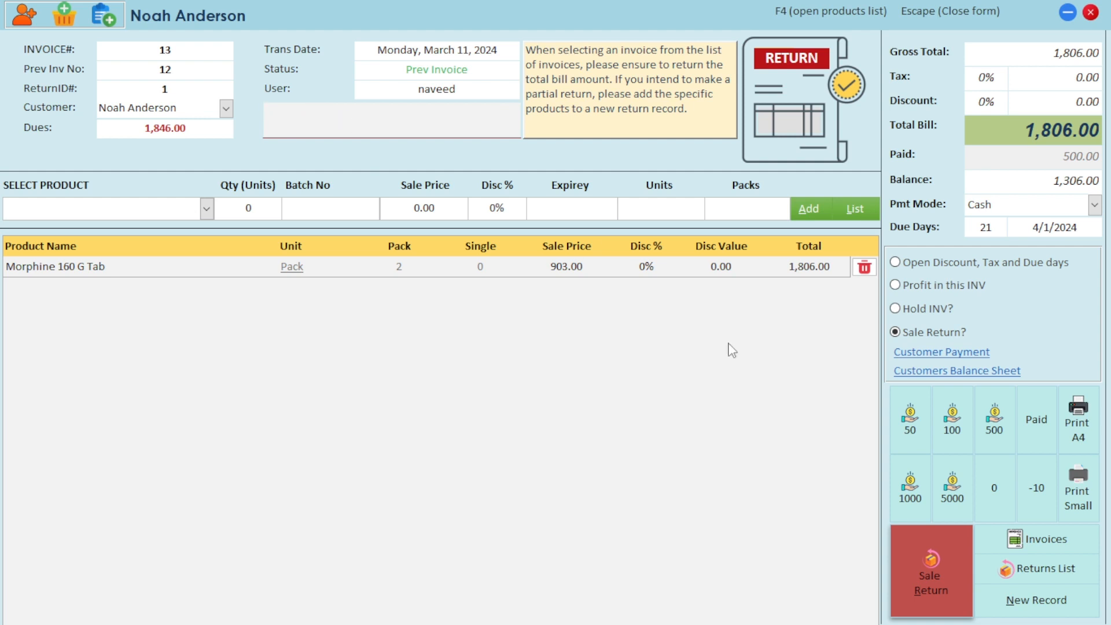
click(925, 564)
click(647, 362)
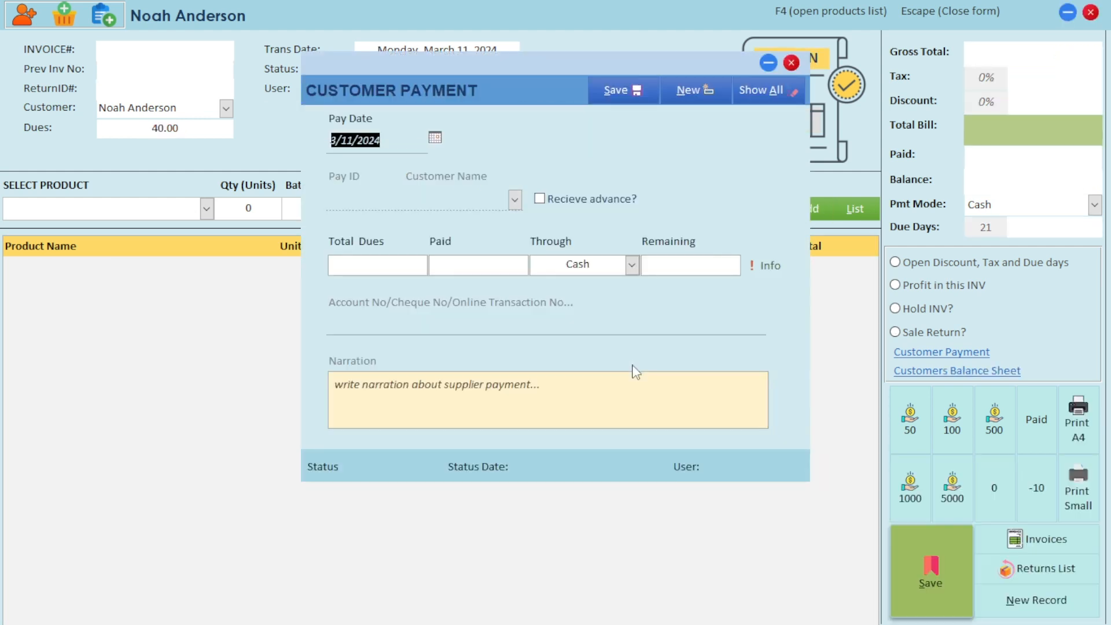
key(Escape)
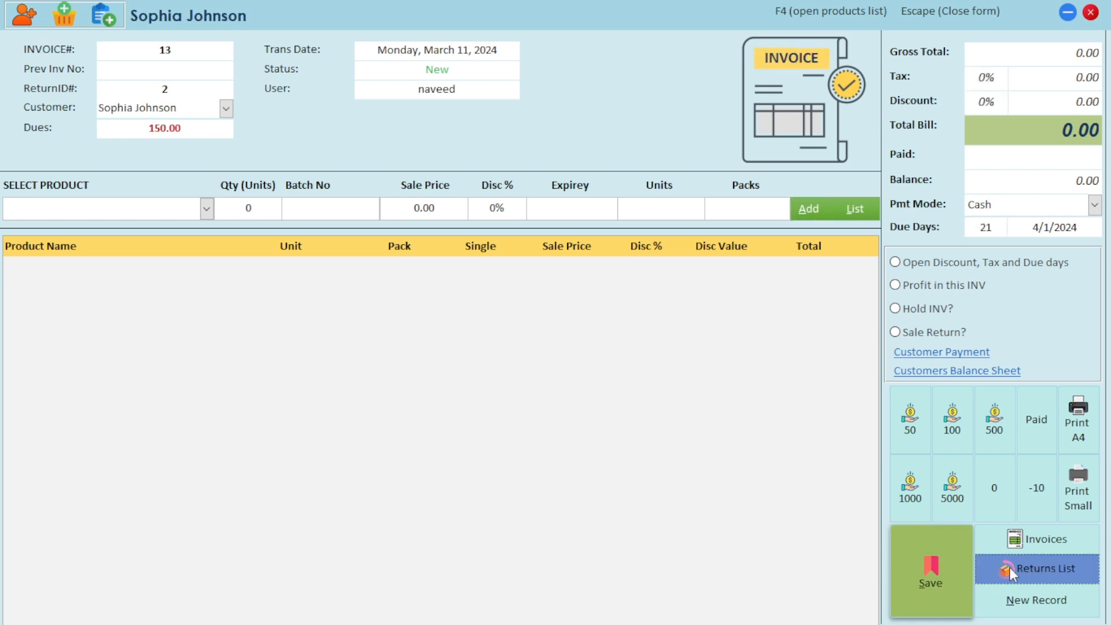
- Open the sale returns list, preview the printout of return 1 and close the preview
click(1025, 565)
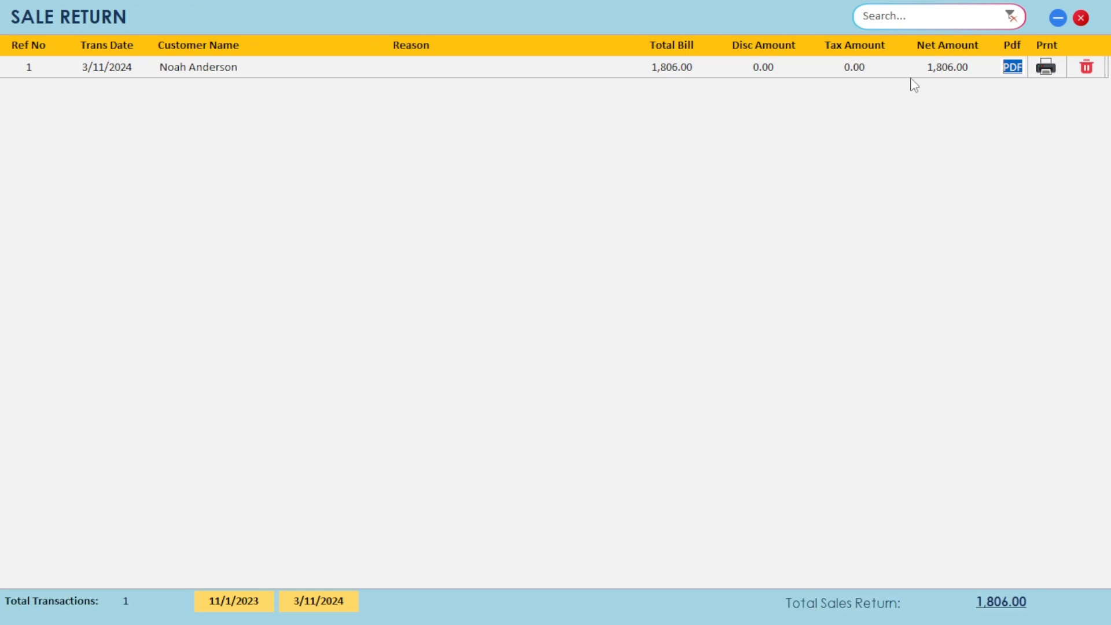
click(1047, 67)
click(623, 361)
click(1097, 9)
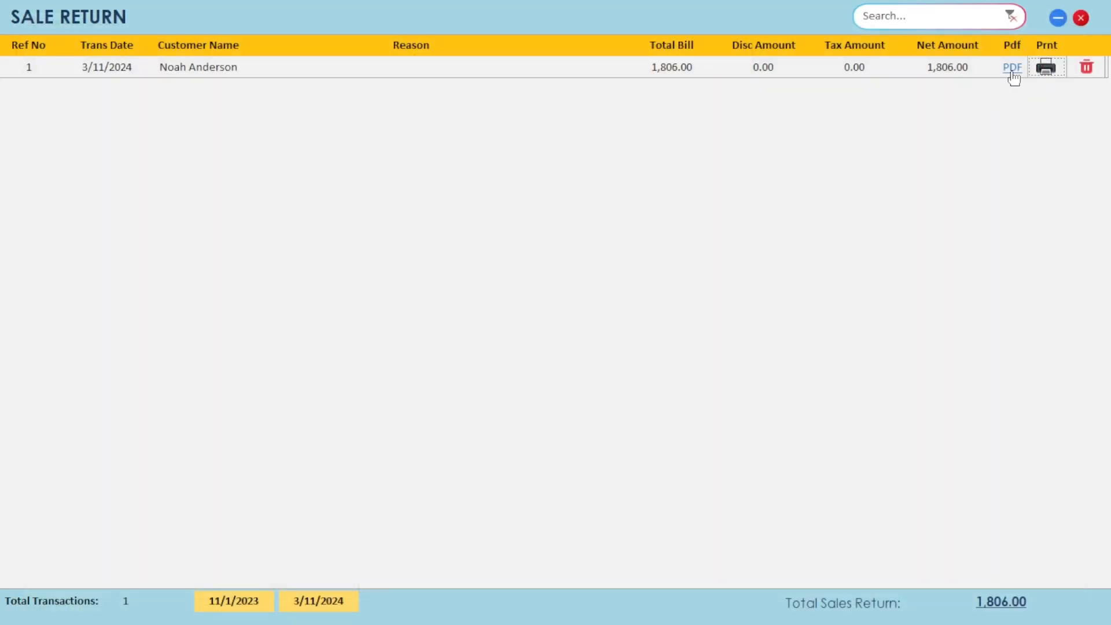